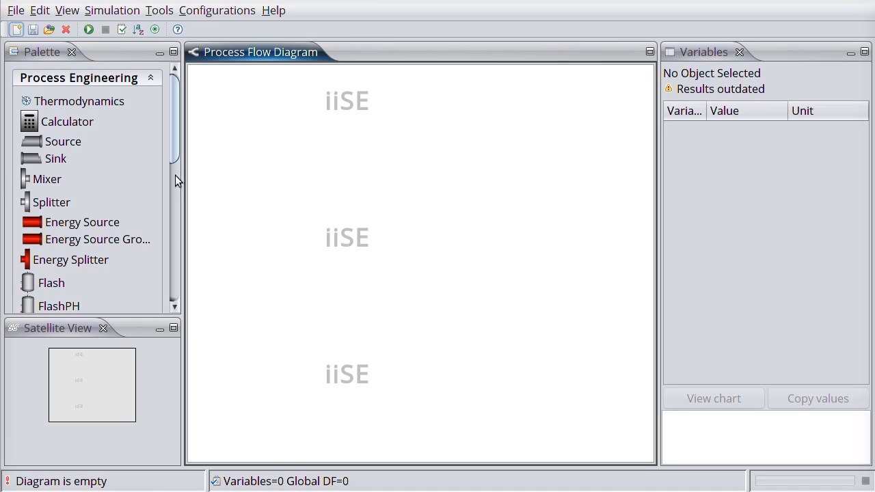
- Add a Source at the left side of the flow diagram and set its molar flow F to 100 kgmole/h
double_click(60, 147)
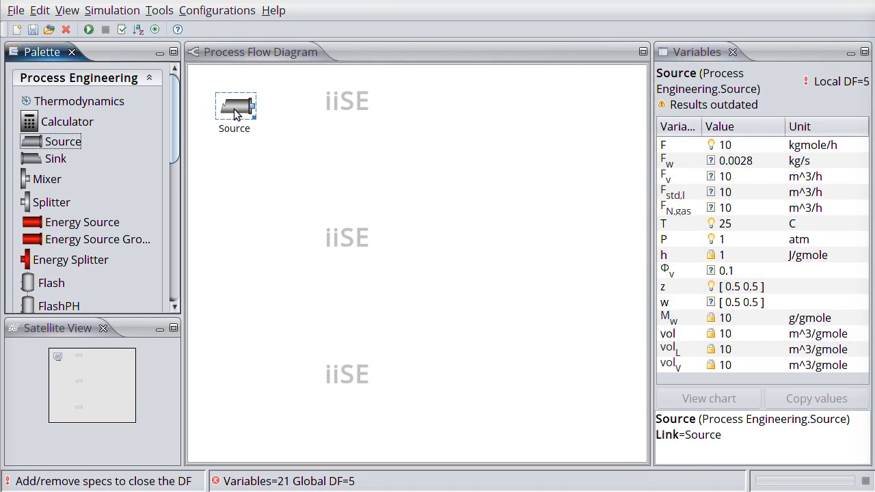
drag(235, 111, 227, 221)
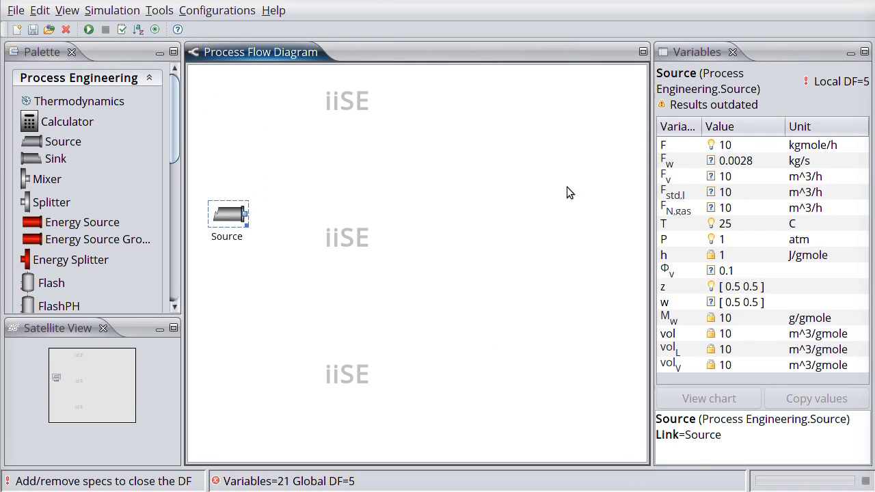
click(725, 145)
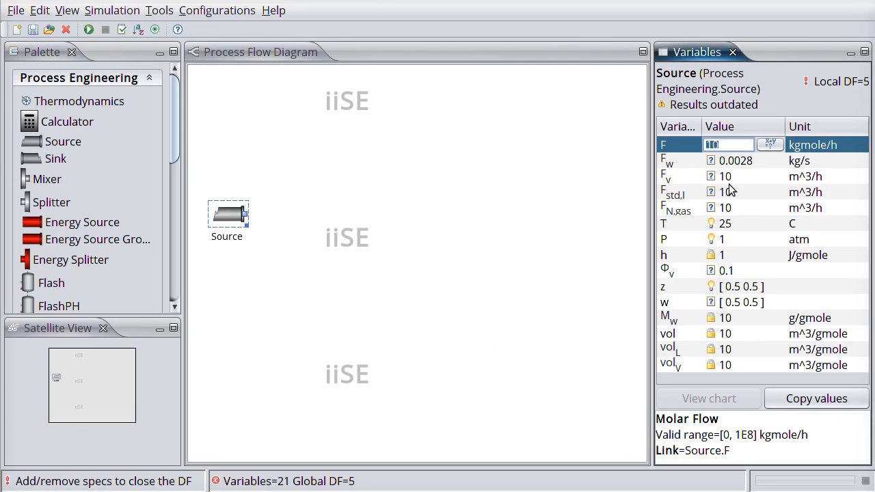
text(100)
key(Return)
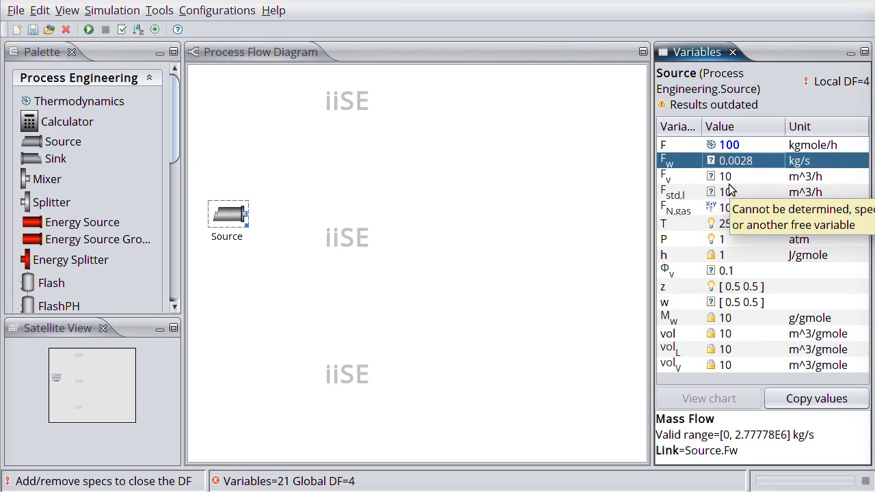
- Set the Source's temperature to 95 C and specify its pressure as 1 atm
click(721, 225)
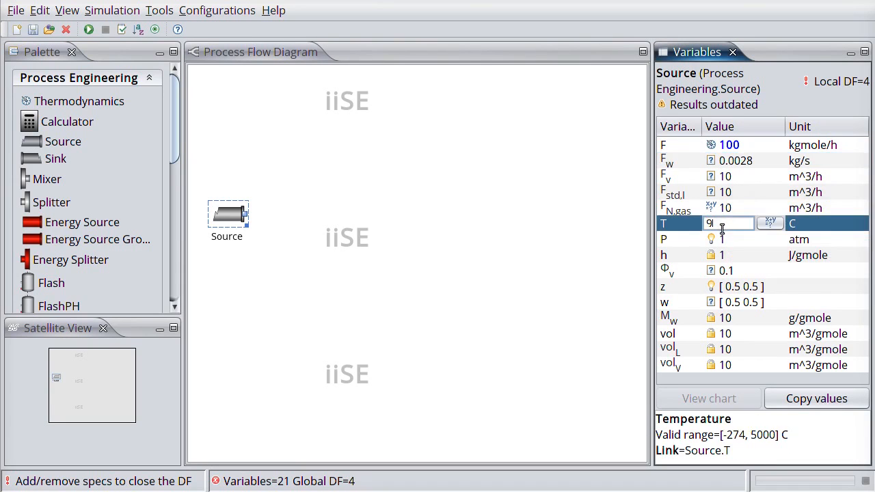
text(95)
key(Return)
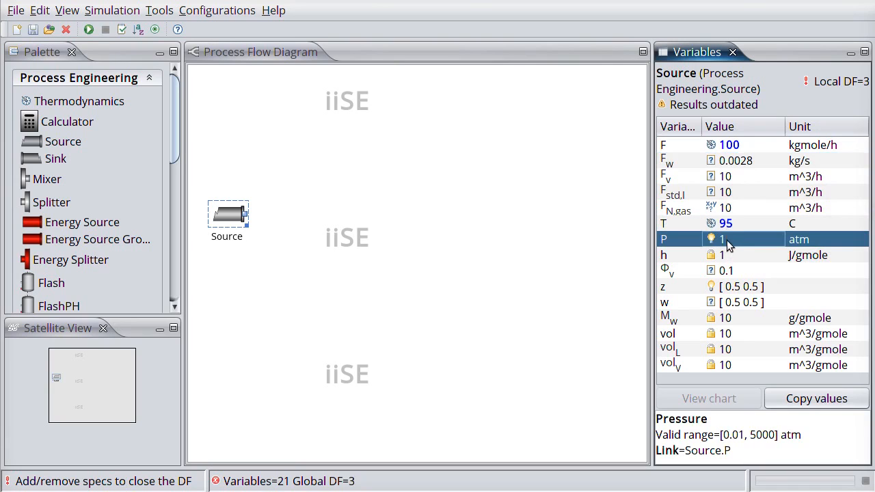
click(727, 240)
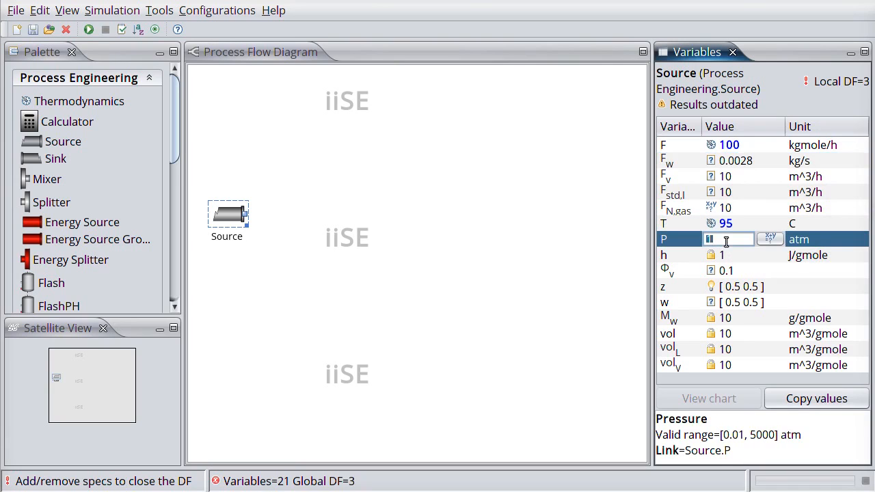
click(727, 256)
- Set the Source's molar composition to fractions of 0.5 BENZENE and 0.5 TOLUENE
click(728, 286)
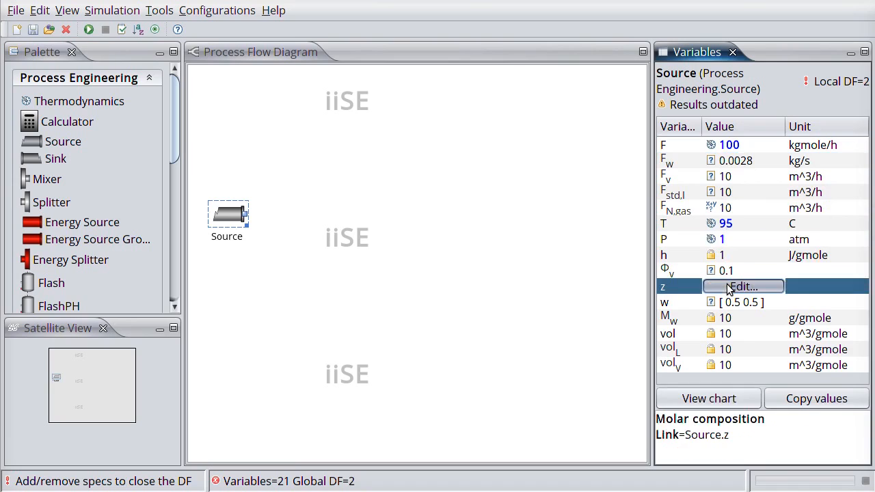
click(728, 286)
double_click(445, 200)
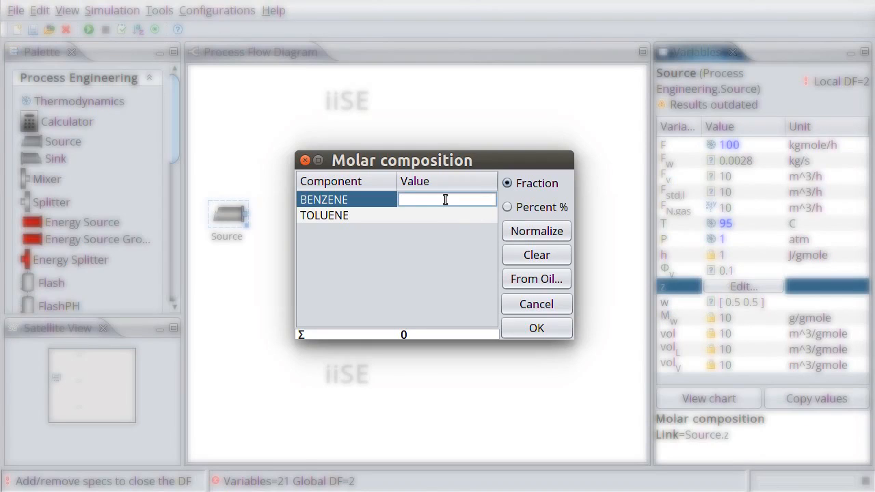
text(0.5)
key(Return)
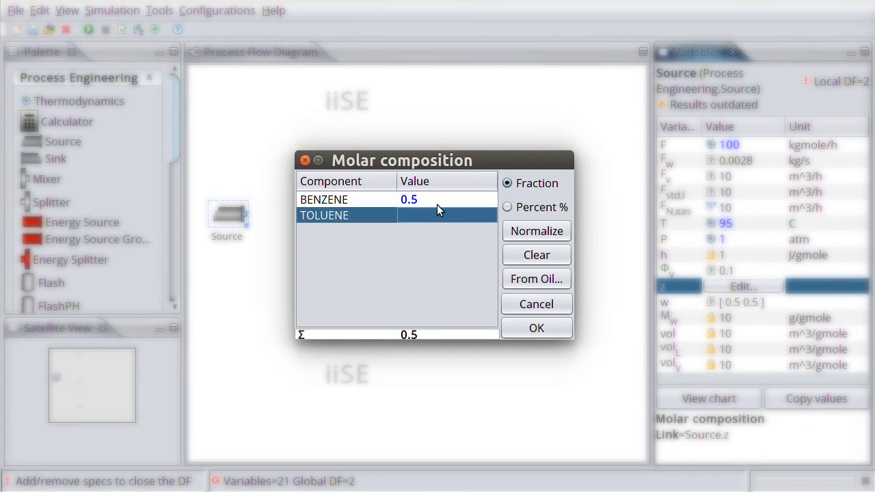
double_click(439, 212)
key(Return)
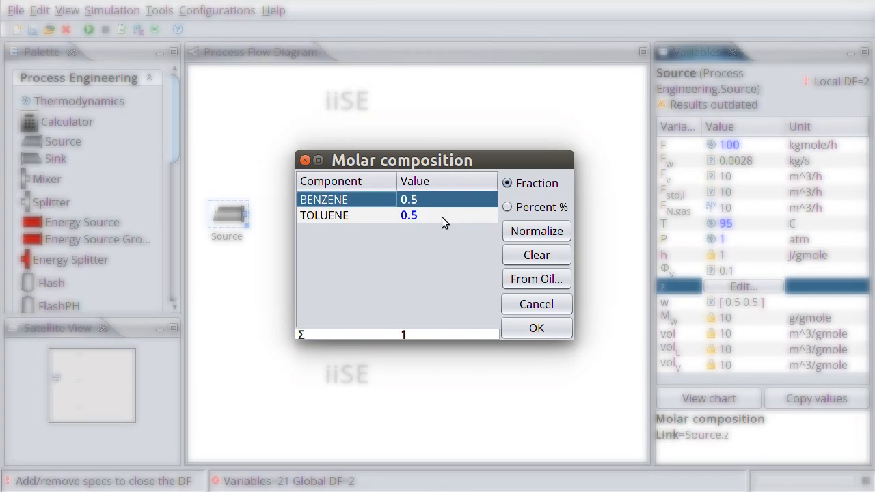
click(549, 330)
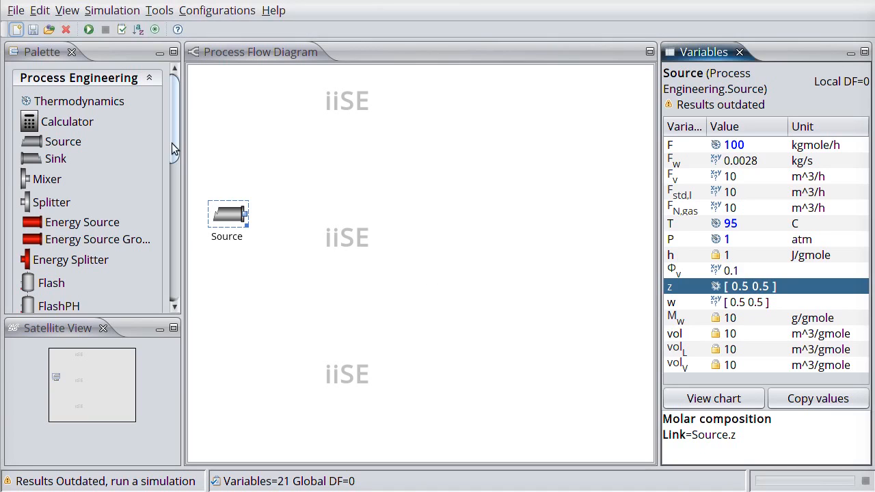
- Add a Column with 36 total stages and a feed at Stage #18, and connect the Source to its feed inlet
drag(172, 143, 168, 209)
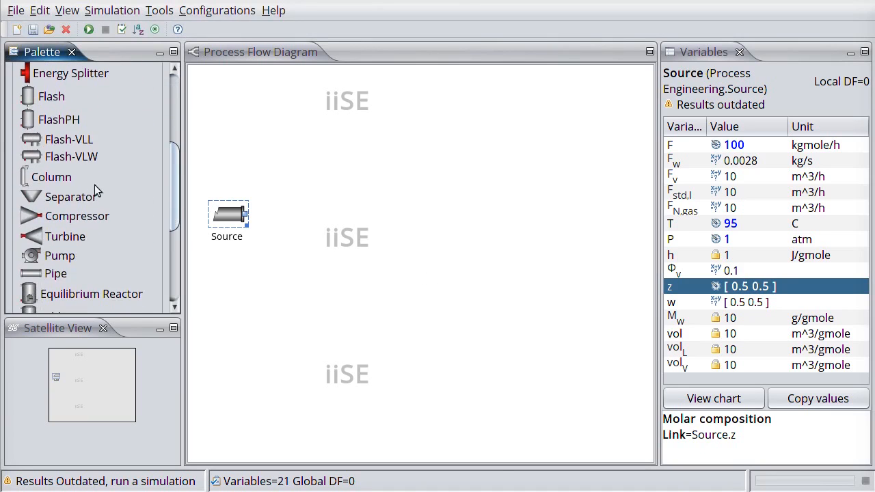
click(48, 179)
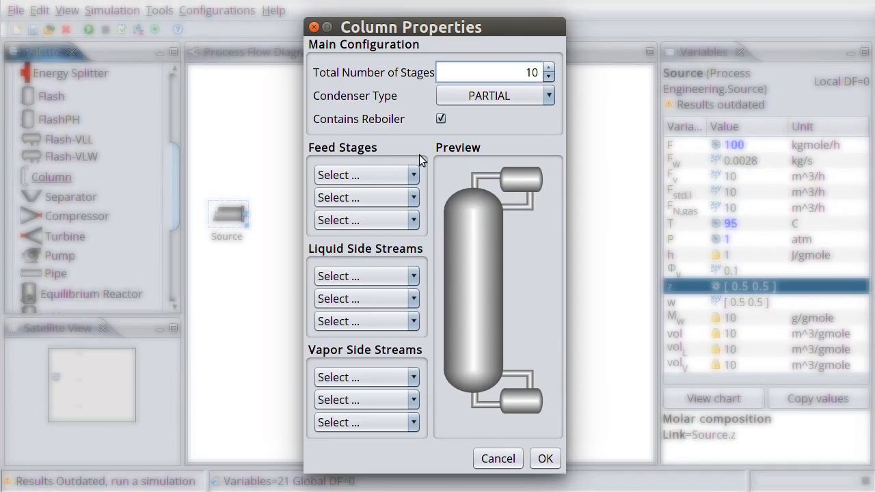
drag(517, 74, 547, 74)
text(36)
click(413, 175)
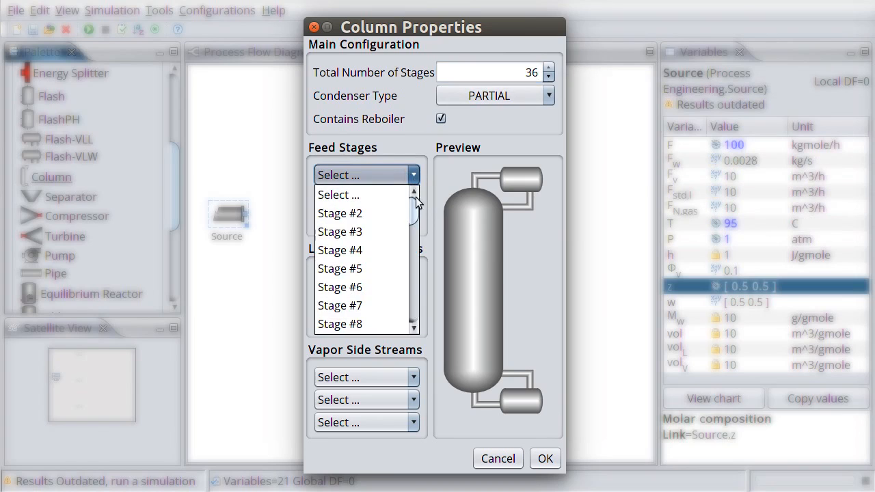
drag(417, 202, 414, 264)
click(374, 246)
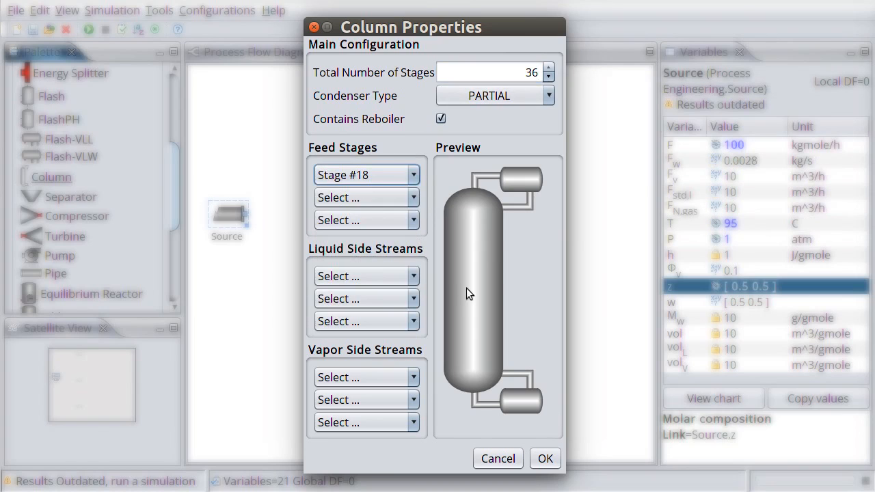
click(545, 460)
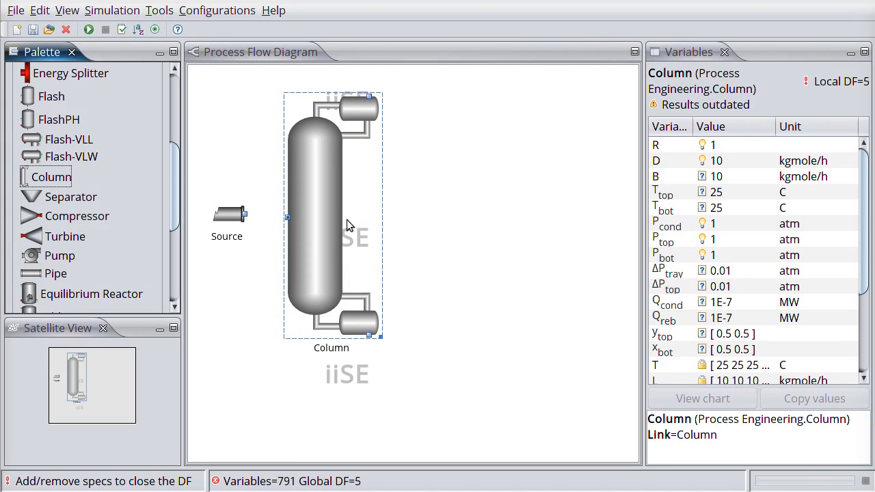
mouse_move(346, 219)
mouse_down()
mouse_move(366, 220)
mouse_move(359, 216)
mouse_up()
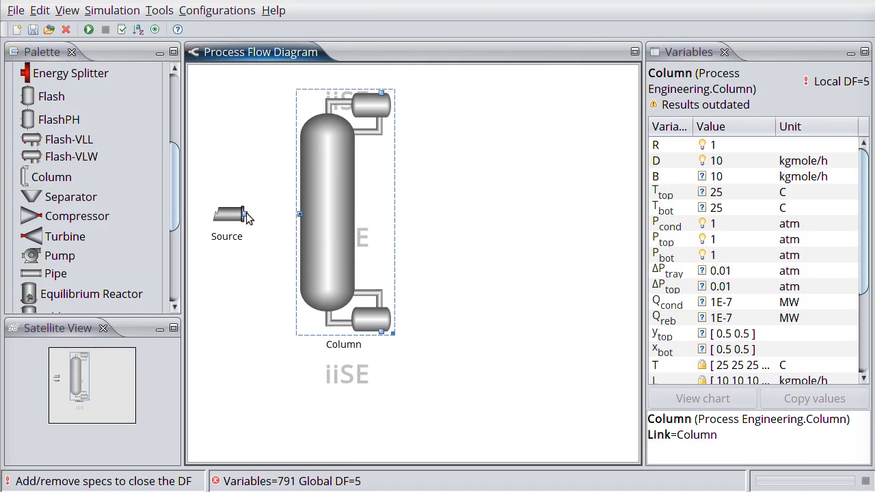
drag(246, 213, 300, 213)
- Set the column's reflux ratio R to 2 and its bottom molar flow rate B to 50 kgmole/h
click(715, 146)
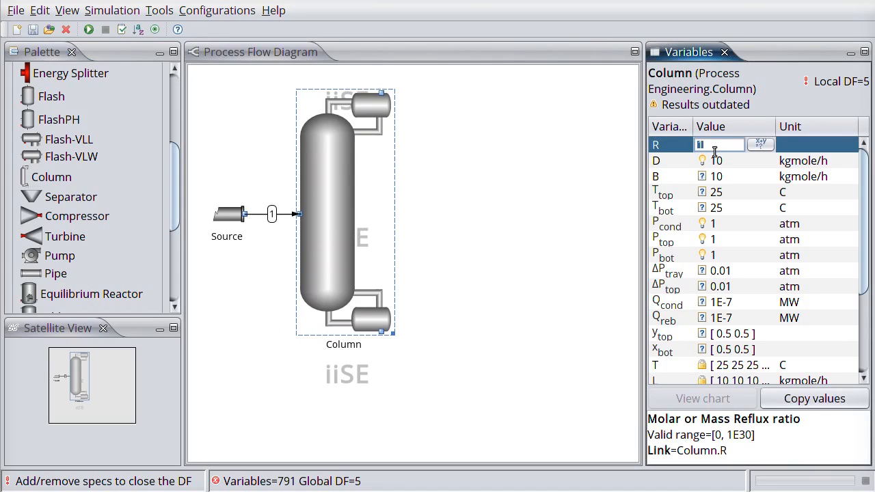
text(2)
click(715, 160)
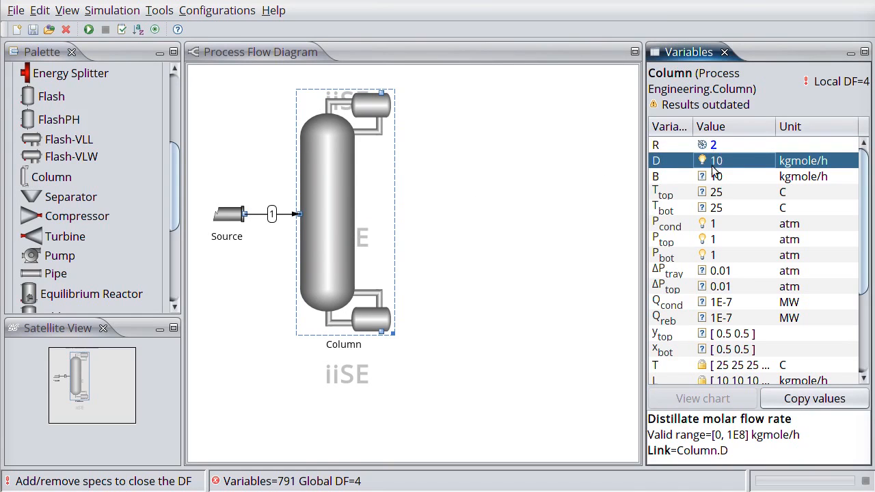
click(714, 177)
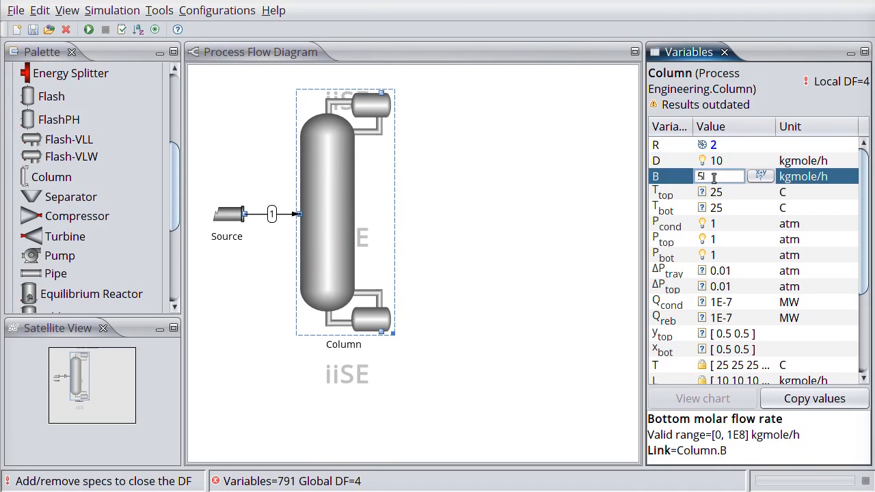
key(Return)
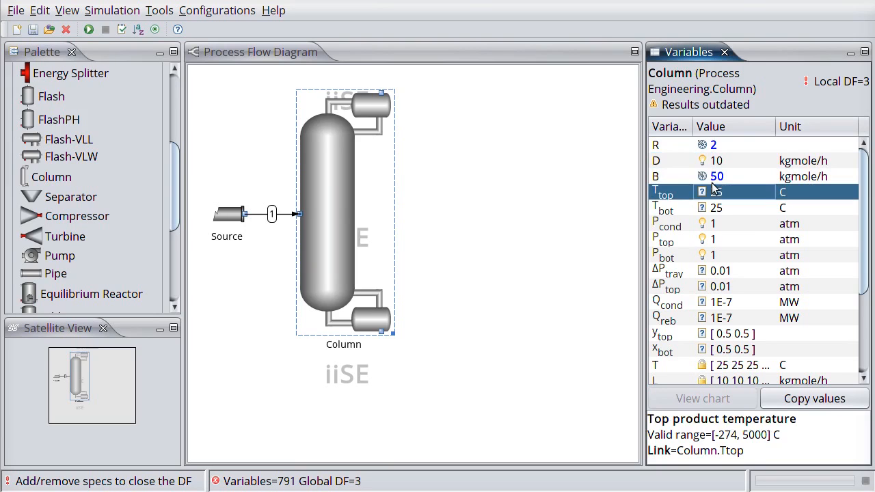
- Specify the column's condenser, top stage and bottom stage pressures as 1 atm each, and run the simulation
click(718, 225)
key(Return)
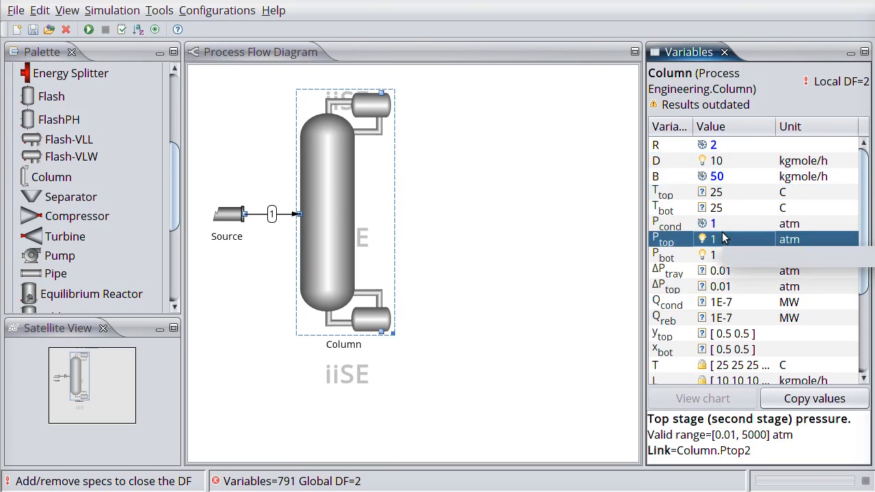
click(724, 236)
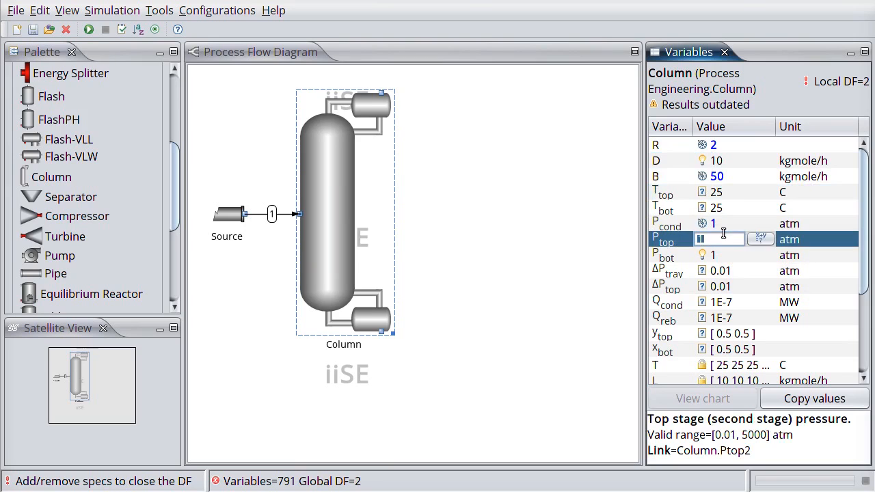
key(Return)
key(Return)
click(726, 255)
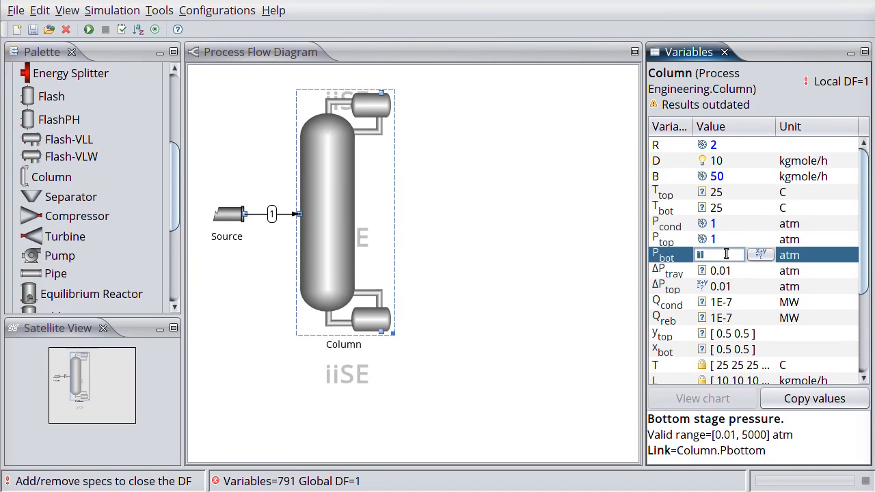
key(Return)
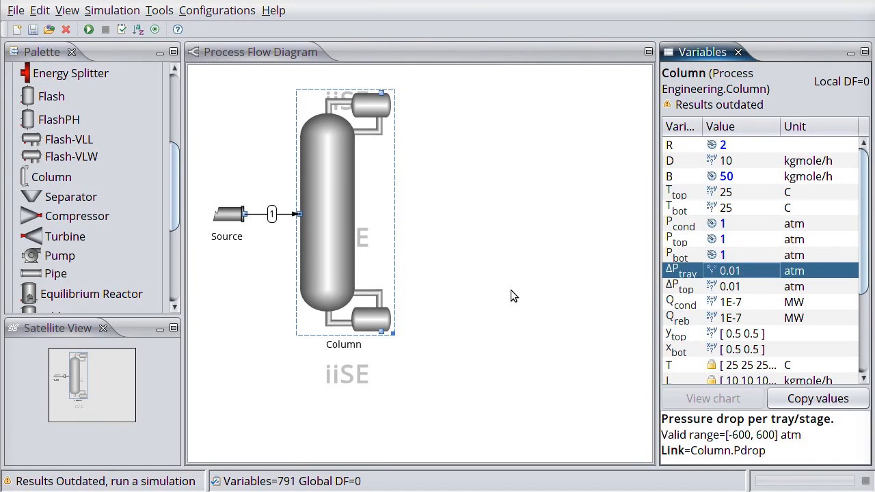
click(86, 31)
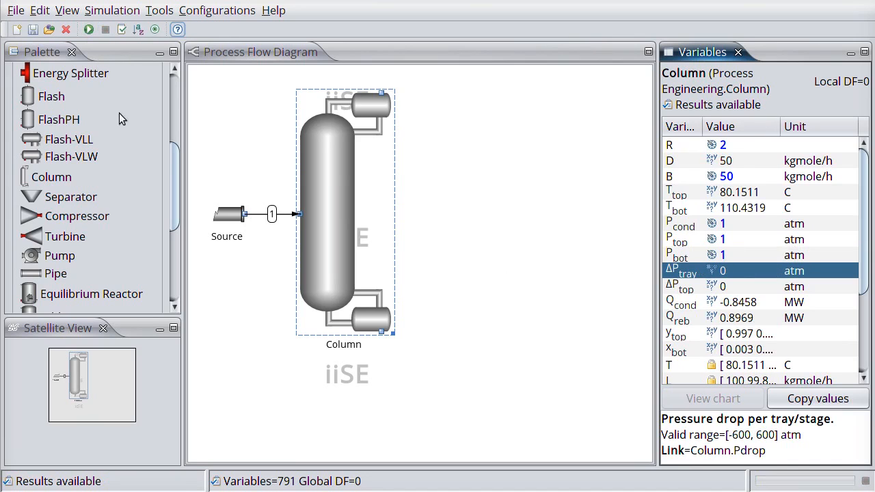
- Add a Sink below and right of the column, name it B, and connect the reboiler outlet to it
drag(171, 175, 167, 99)
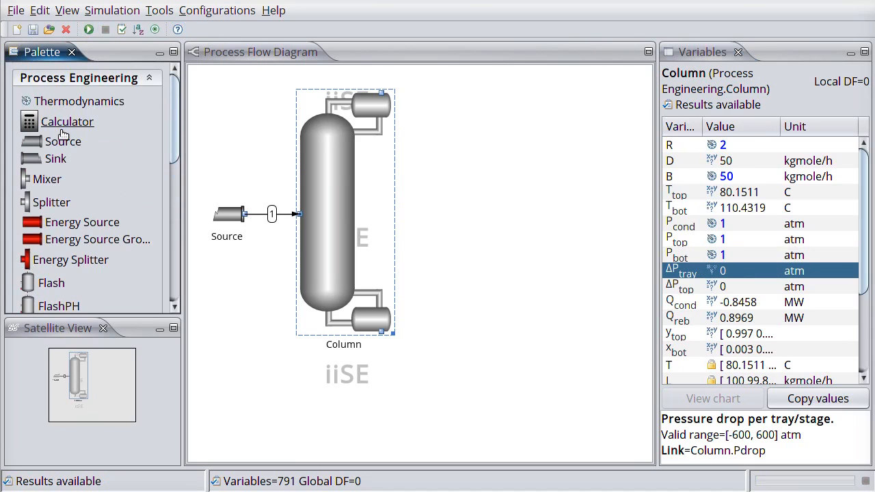
double_click(56, 159)
drag(244, 176, 497, 371)
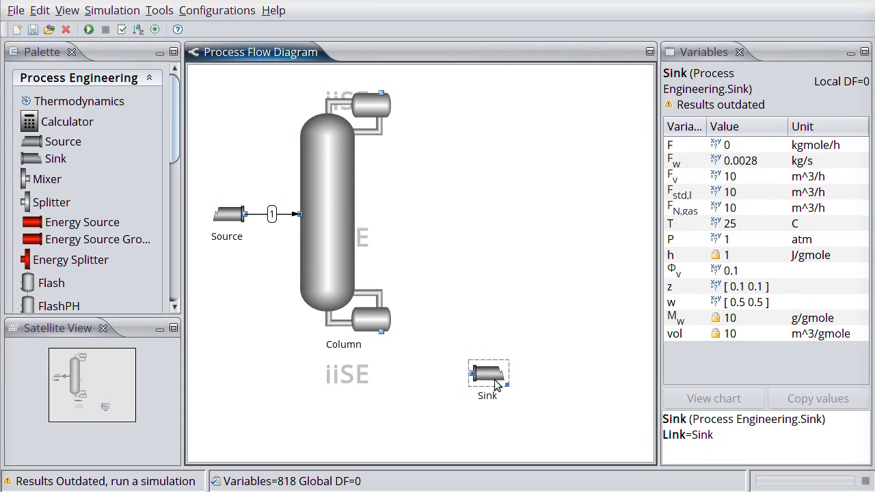
double_click(492, 394)
text(B)
key(Return)
drag(374, 331, 473, 373)
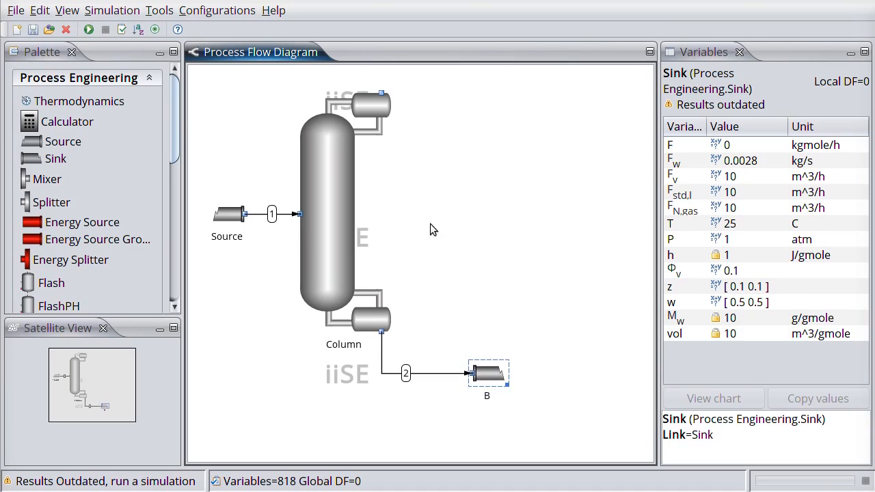
- Add a second Sink above and right of the column, name it D, and connect the condenser outlet to it
click(55, 159)
click(239, 312)
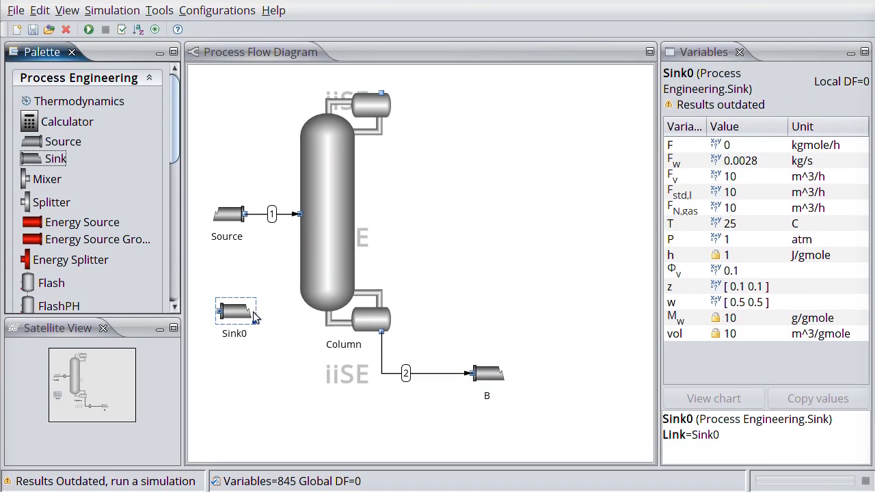
drag(250, 312, 506, 85)
click(507, 103)
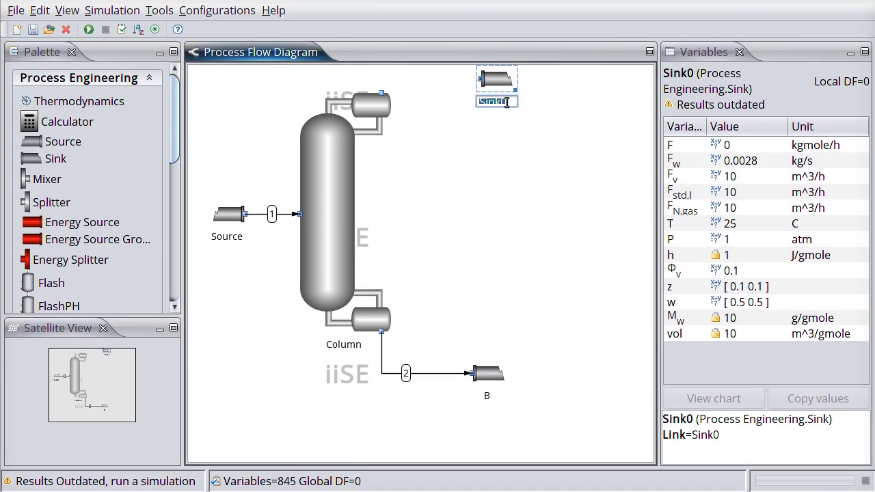
text(D)
key(Return)
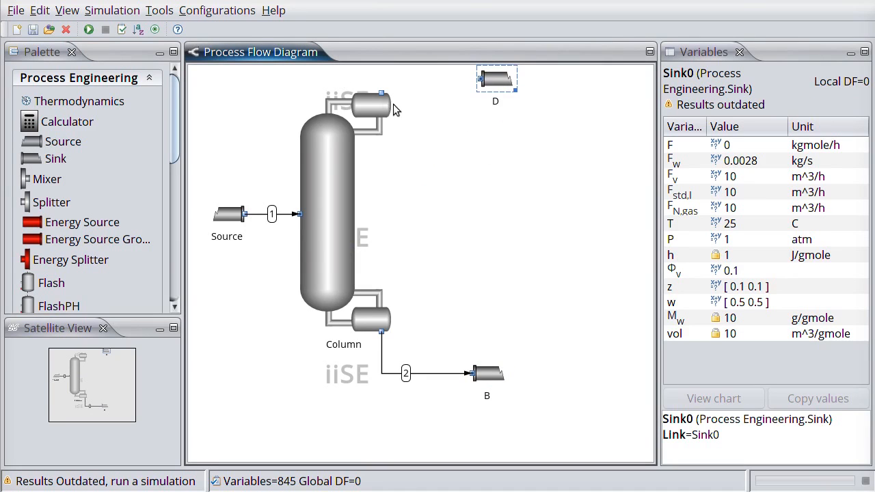
drag(381, 95, 485, 82)
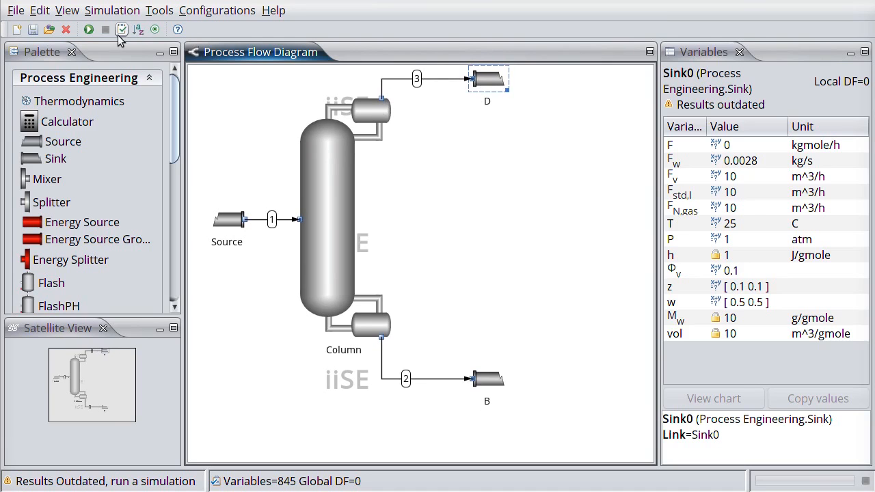
- Run the simulation of the flowsheet with sinks B and D connected
click(89, 29)
mouse_move(316, 156)
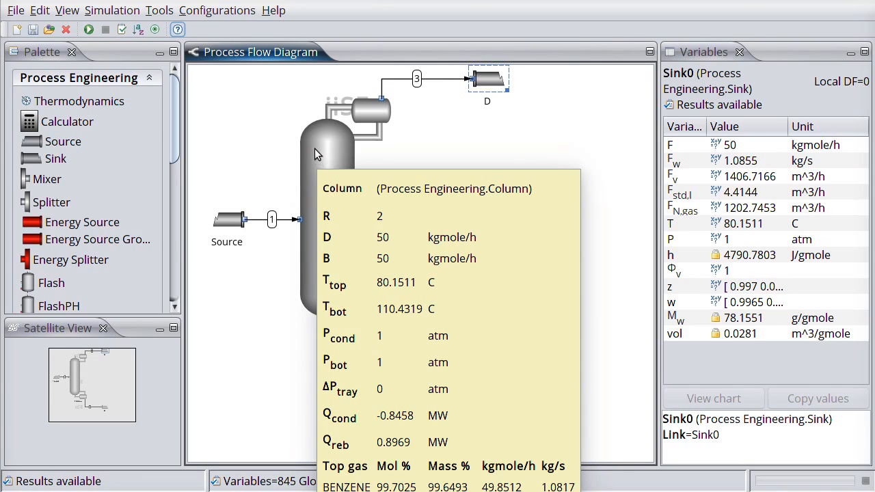
- View the chart of the column's temperature profile by stage, and close it
click(315, 155)
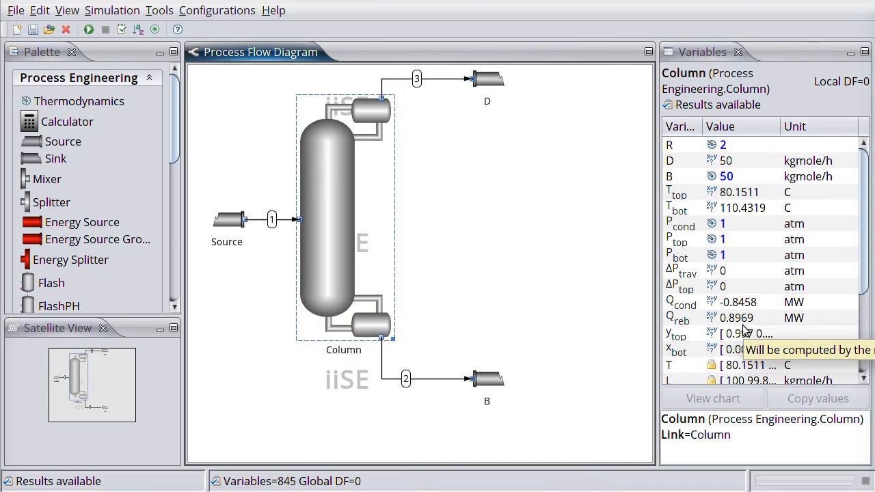
click(680, 368)
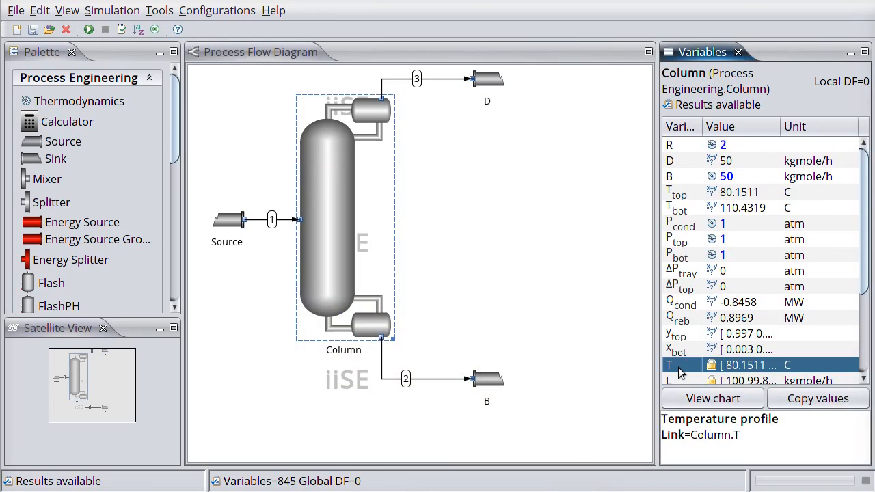
click(739, 400)
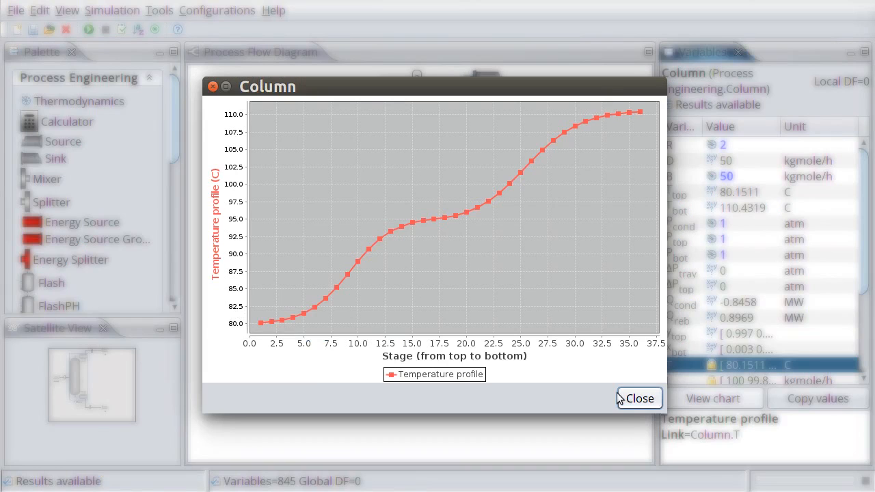
click(639, 399)
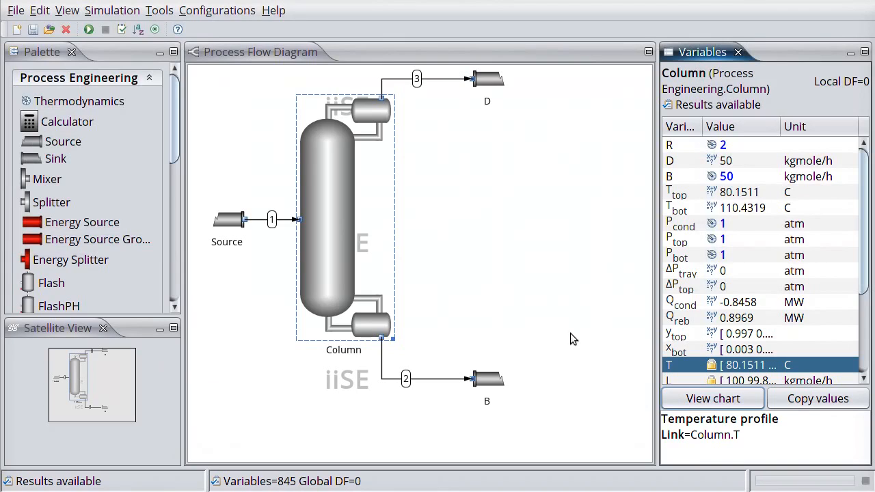
- Move sink D farther right of the column, level with the overhead line, to leave room between them
click(486, 225)
right_click(478, 215)
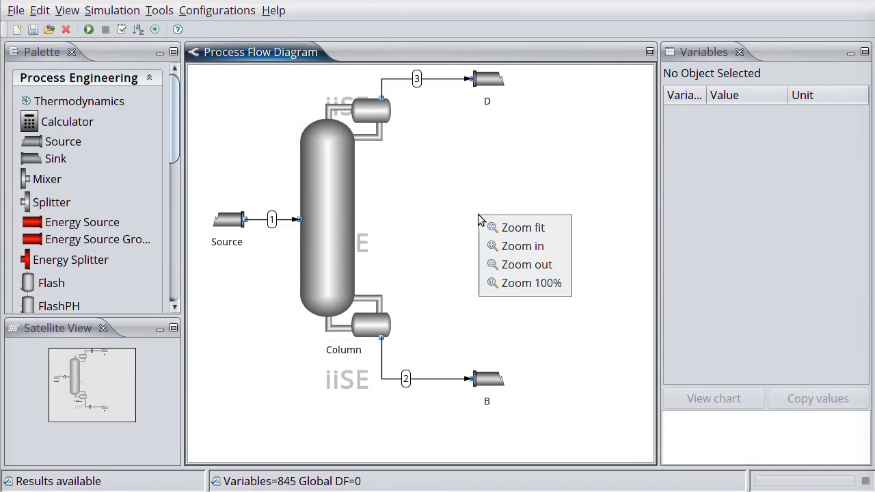
click(517, 265)
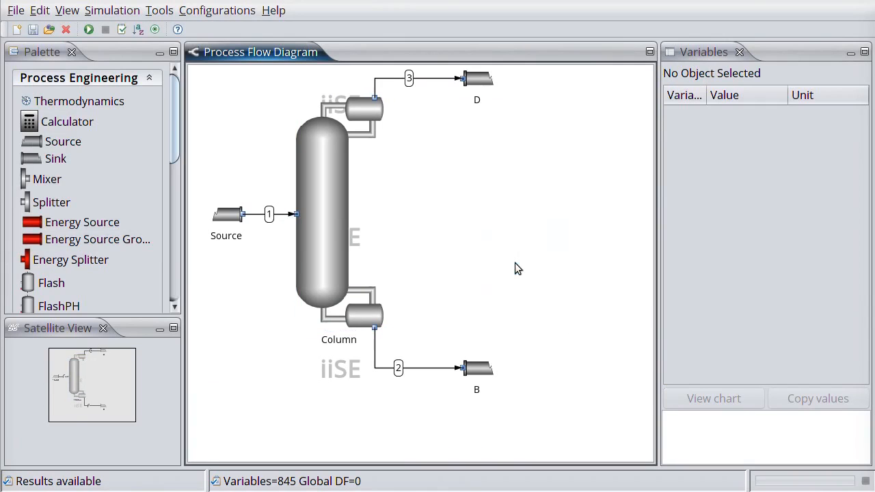
drag(393, 78, 556, 78)
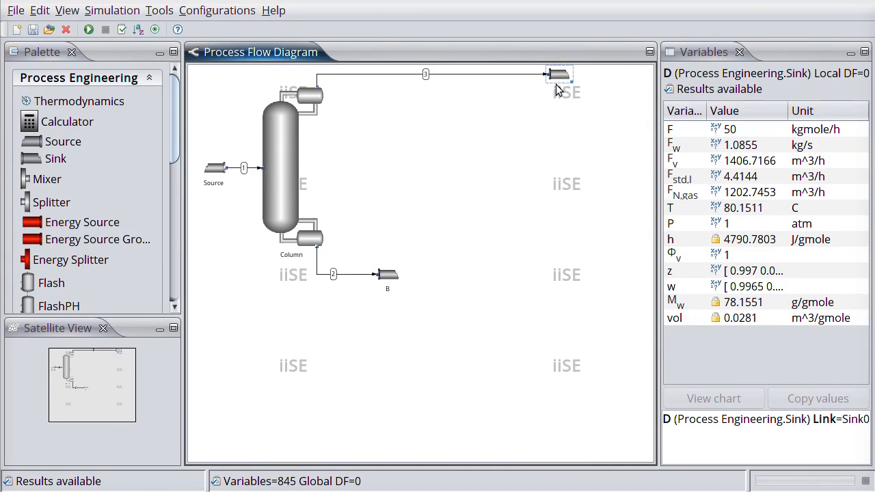
- Configure the column with the NO CONDENSER type and add a second feed at Stage #1
click(299, 151)
right_click(298, 151)
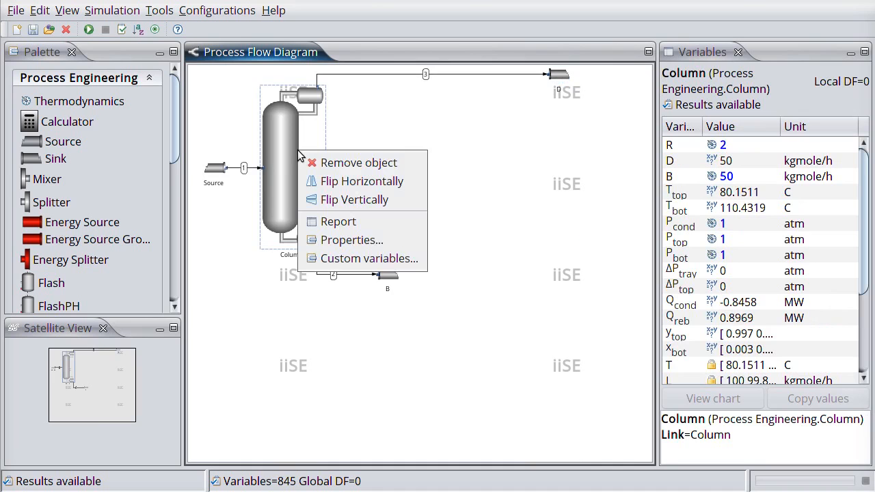
click(363, 240)
click(495, 98)
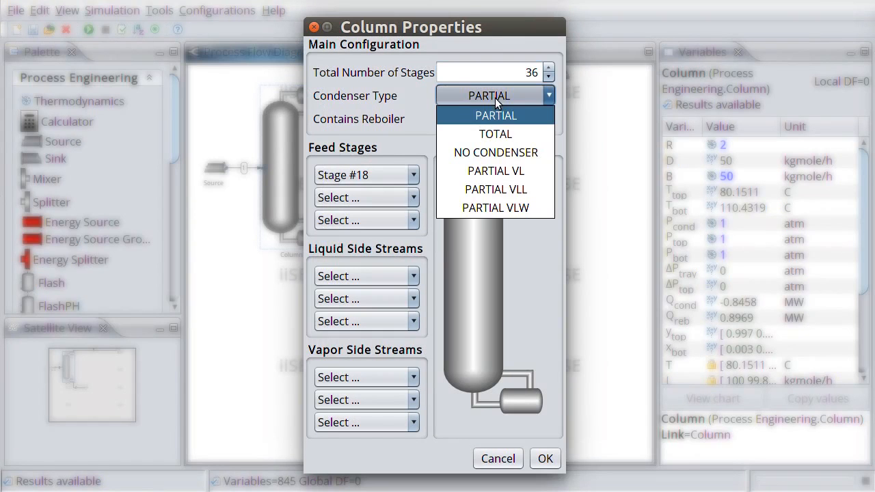
click(502, 153)
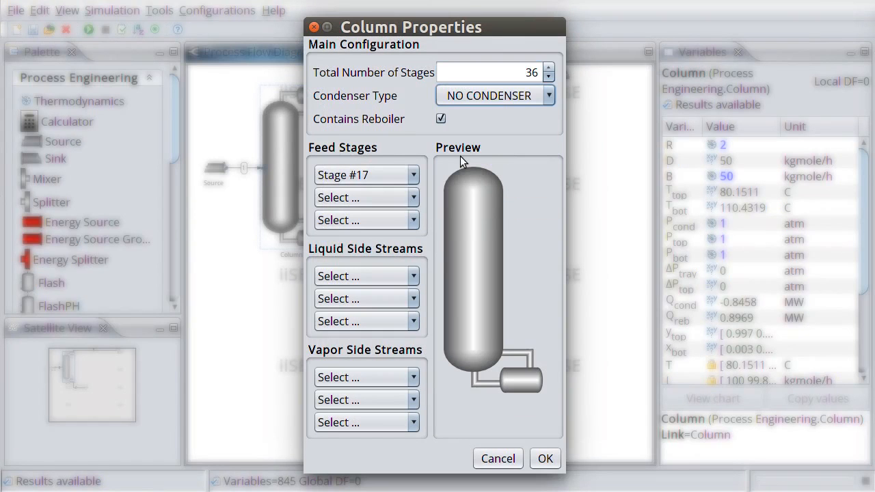
click(394, 197)
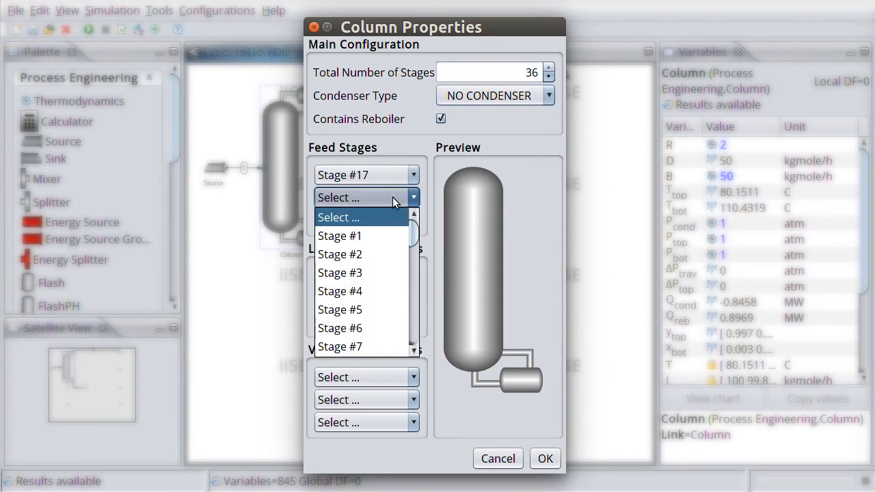
click(381, 235)
click(545, 459)
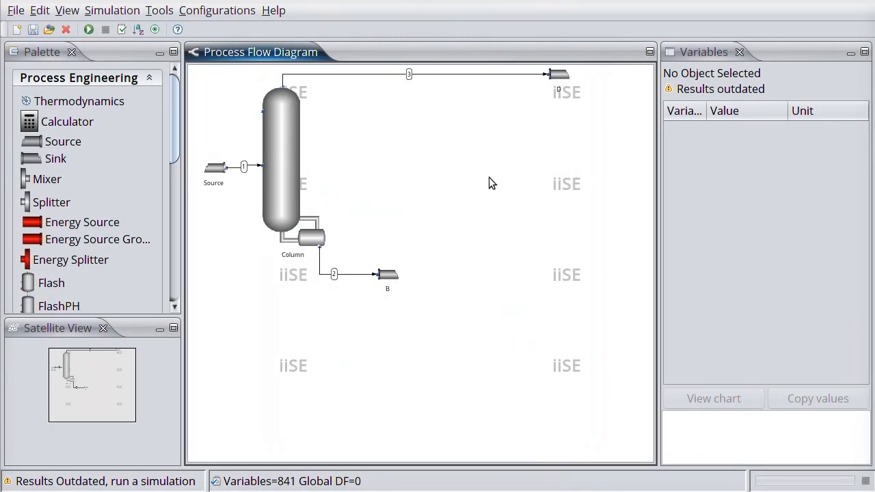
- Remove the stream linking the column's top outlet to sink D
click(351, 74)
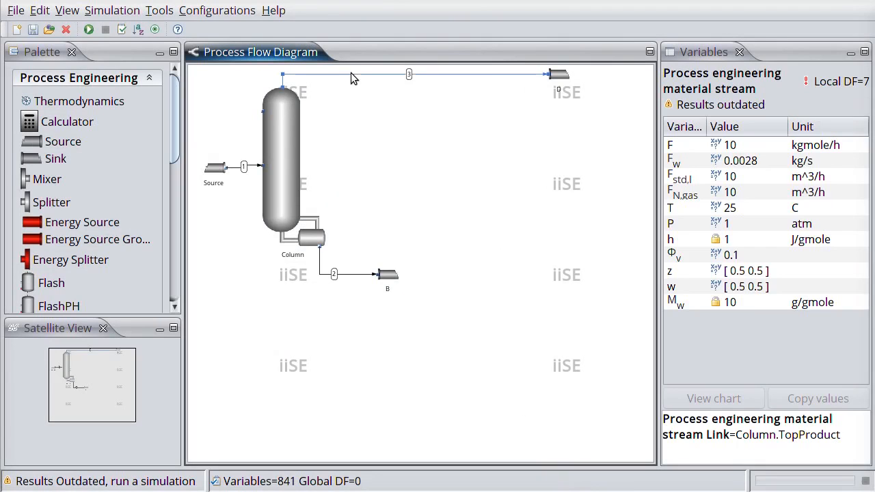
key(Delete)
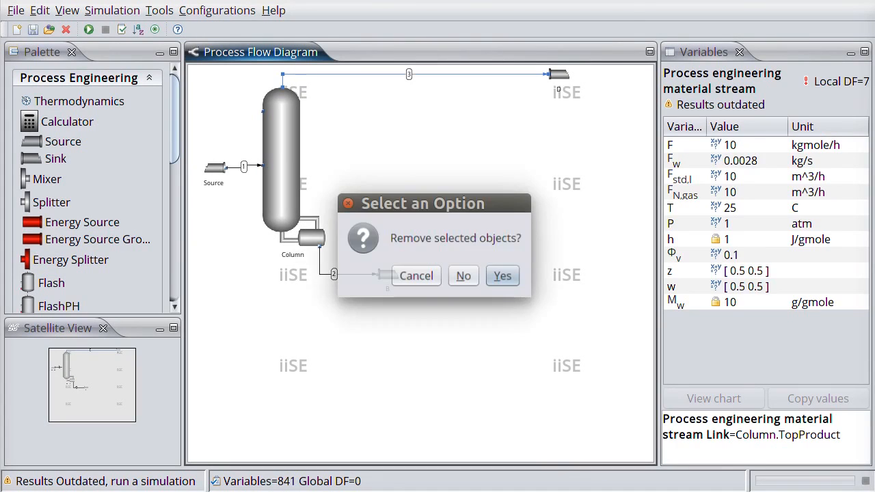
click(504, 276)
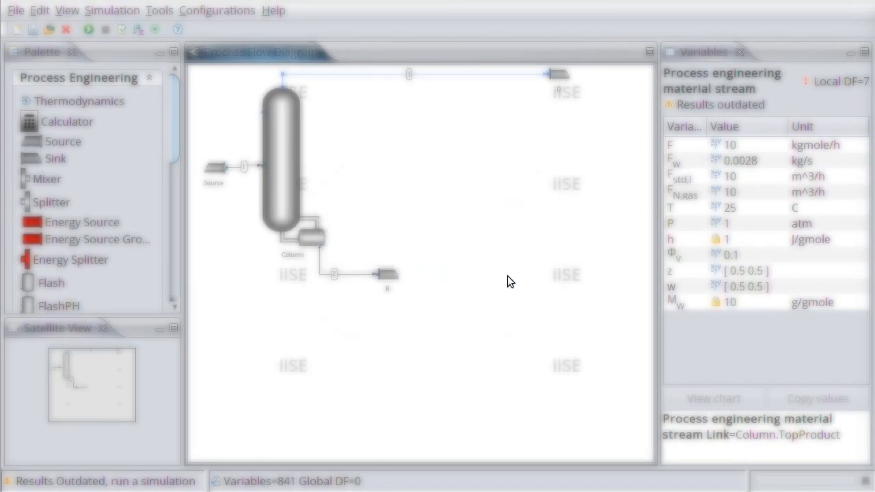
- Add two Coolers and place them side by side between the column top and sink D
drag(176, 140, 165, 277)
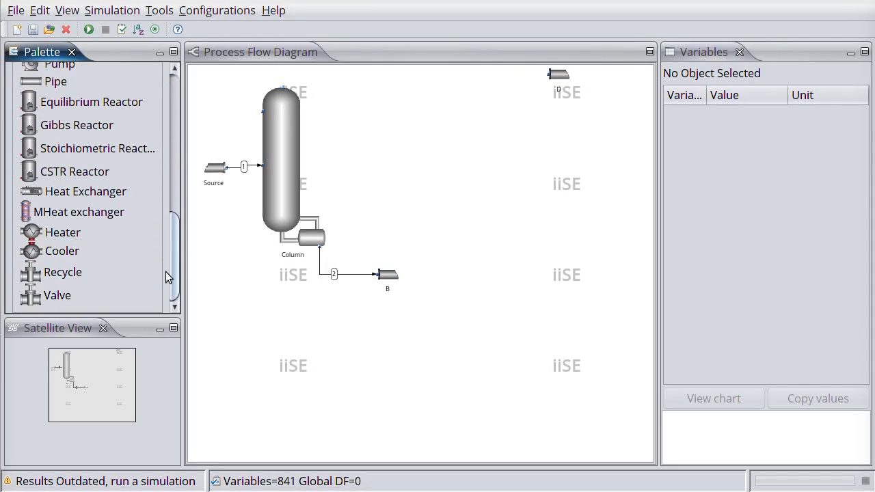
click(62, 258)
click(61, 259)
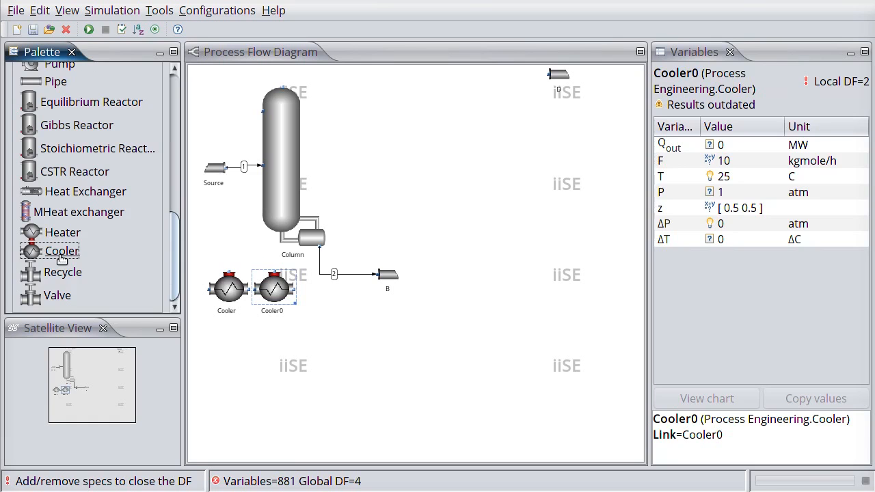
drag(262, 294, 459, 91)
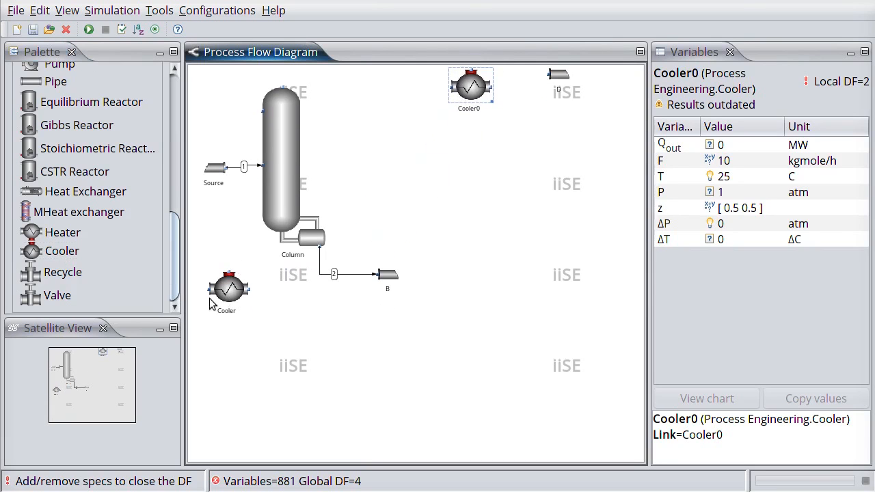
drag(225, 295, 381, 93)
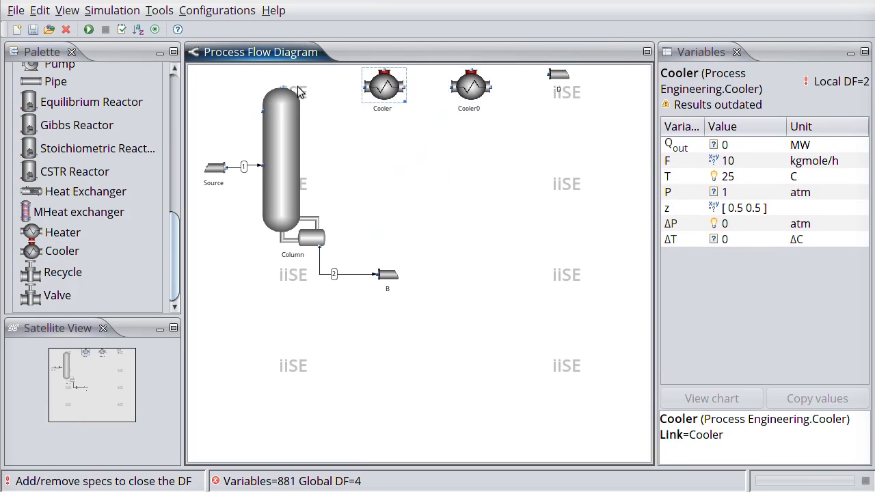
drag(478, 96, 496, 100)
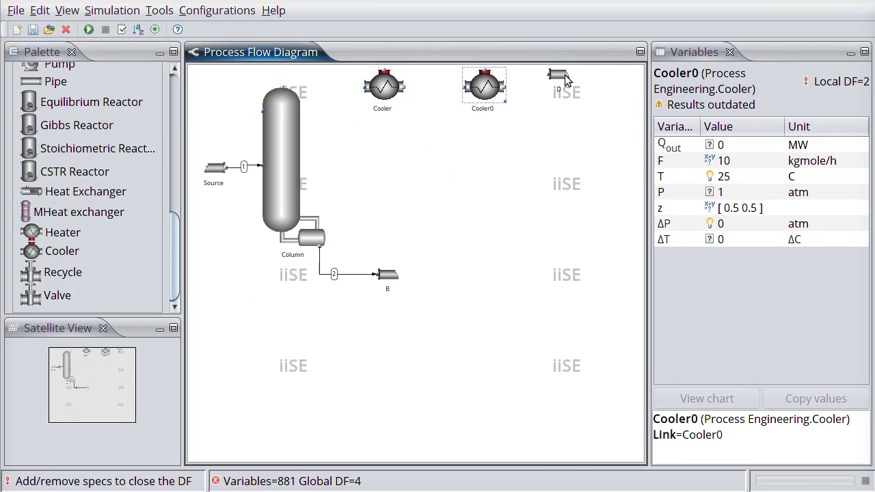
- Align the coolers with sink D and connect the column's top outlet through both coolers in series to D
mouse_move(559, 77)
mouse_down()
mouse_move(579, 86)
mouse_move(568, 85)
mouse_up()
drag(482, 85, 496, 85)
drag(408, 85, 479, 85)
click(395, 93)
drag(395, 92, 410, 92)
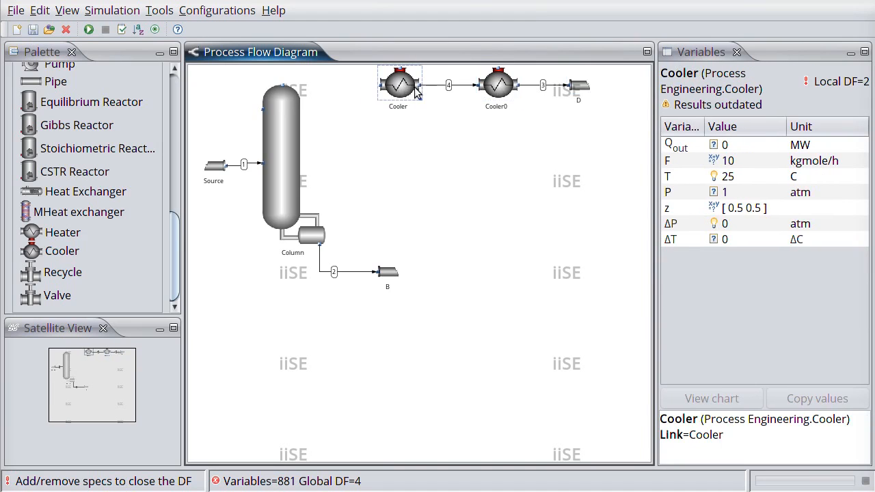
click(497, 85)
drag(497, 84, 482, 85)
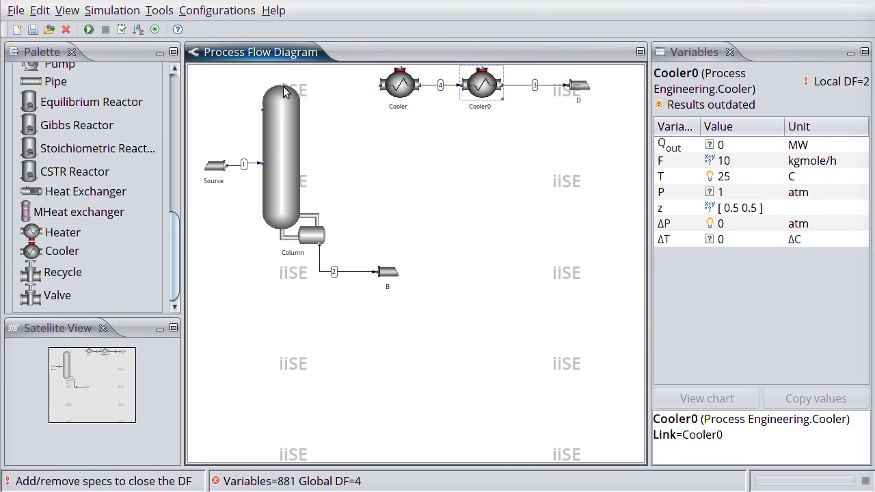
drag(283, 87, 382, 92)
- Delete the stream between the second cooler and sink D
click(522, 85)
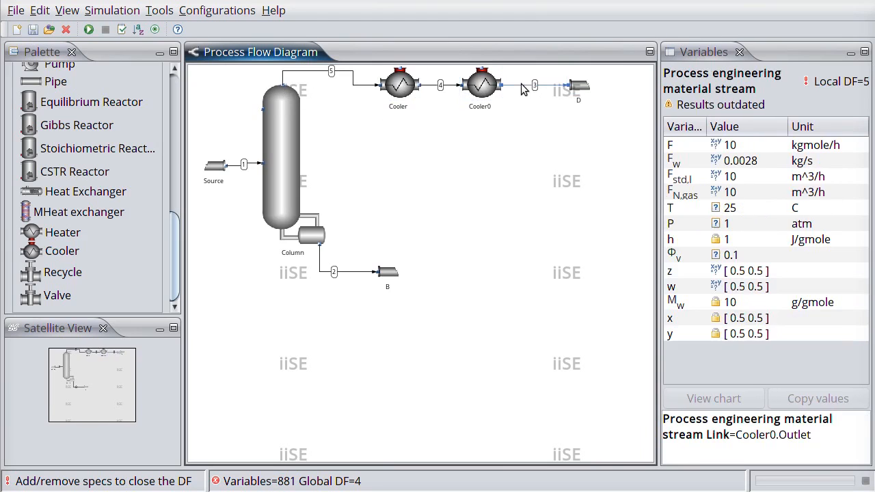
key(Delete)
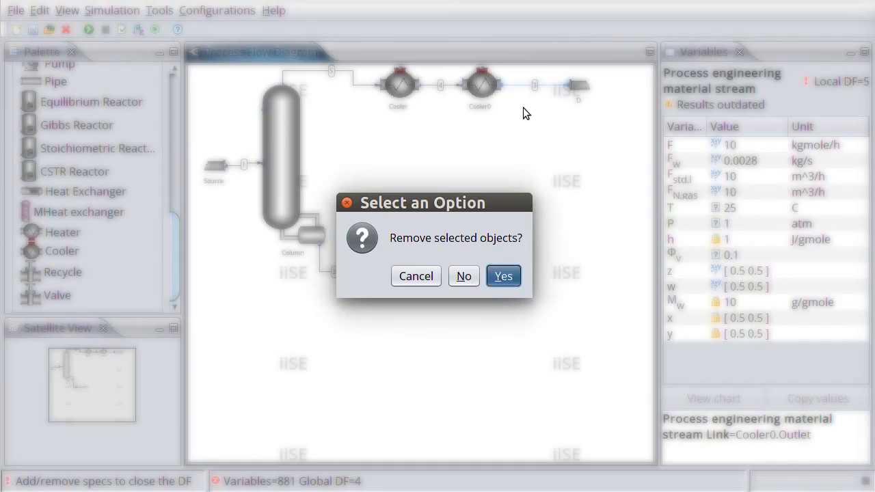
key(Return)
- Add a Splitter with 2 ports and place it below and right of the second cooler
drag(173, 242, 185, 99)
click(51, 203)
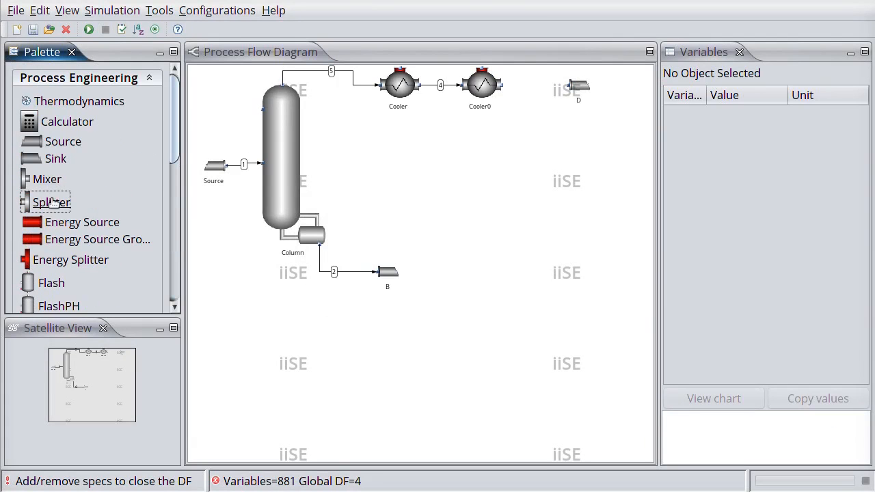
click(387, 236)
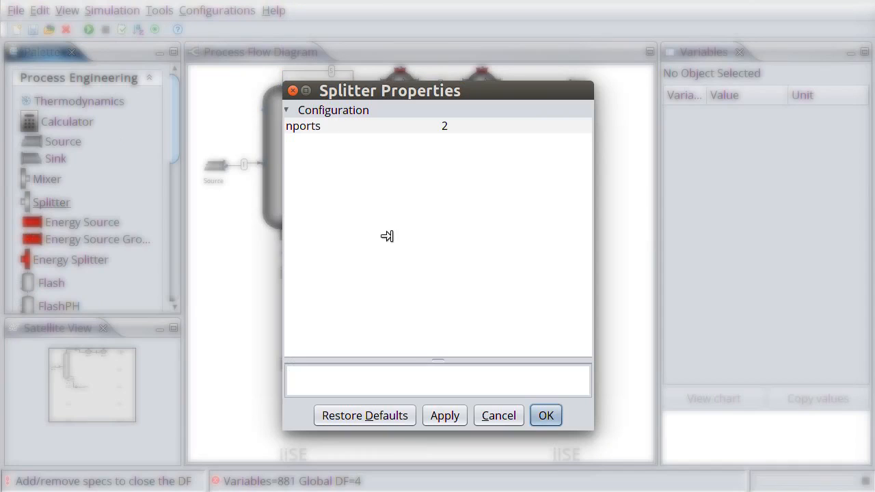
click(546, 416)
drag(225, 339, 546, 132)
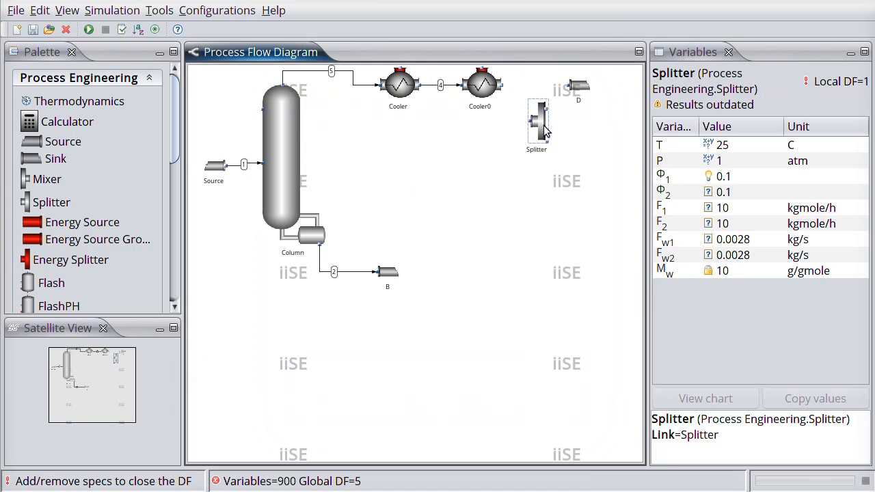
- Move sink D beside the splitter, feed the splitter from the second cooler, and connect its outlets to D and the column's upper feed
drag(583, 89, 597, 138)
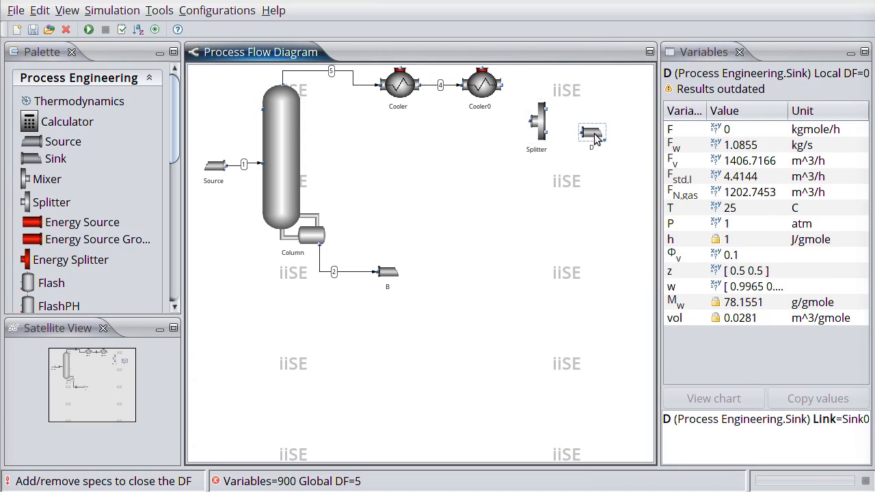
drag(501, 85, 581, 133)
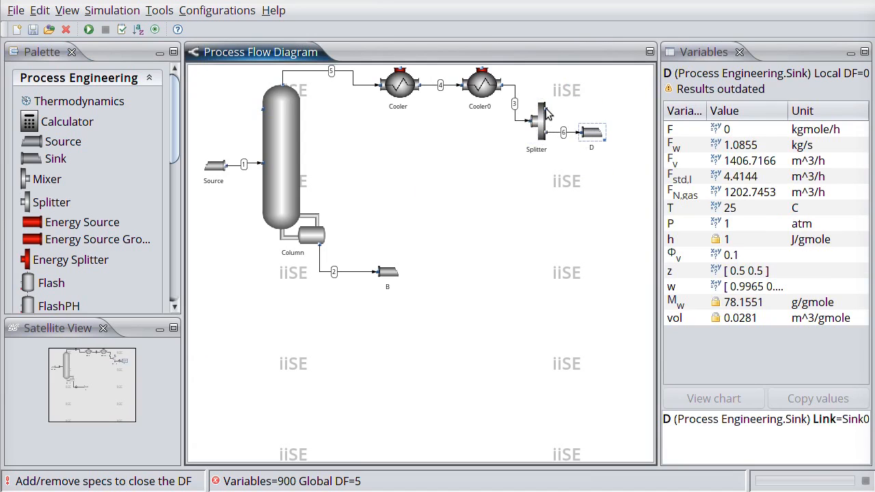
drag(498, 76, 263, 109)
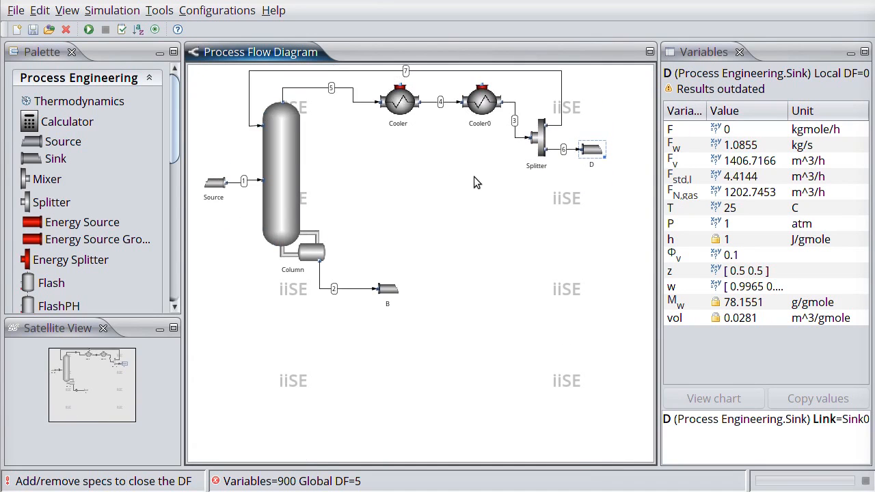
- Rename the first cooler as Cond and the second as Cooler
click(403, 103)
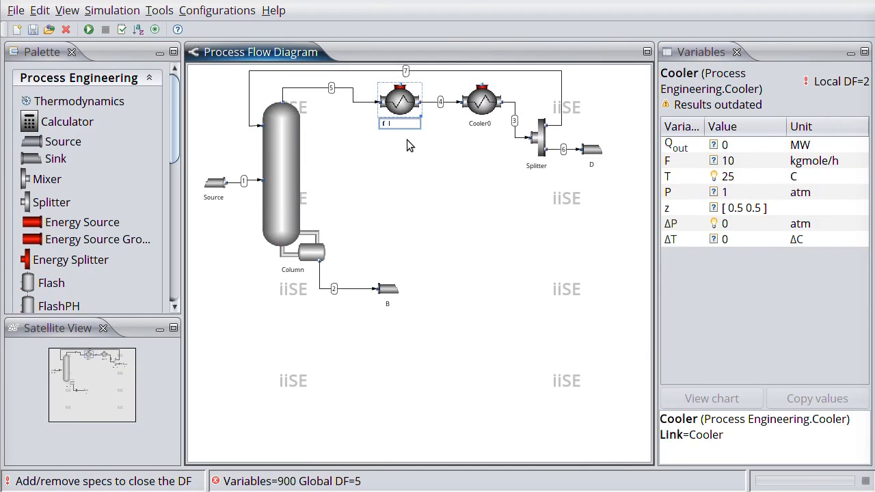
key(Return)
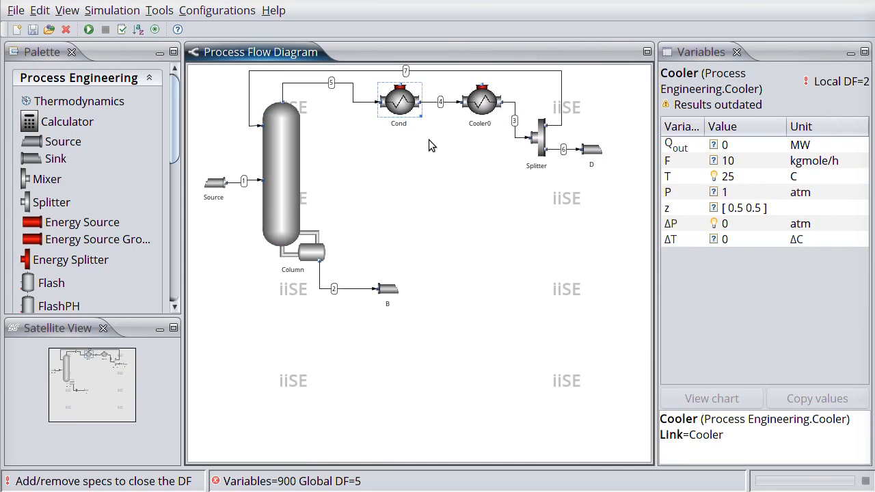
double_click(474, 125)
key(Home)
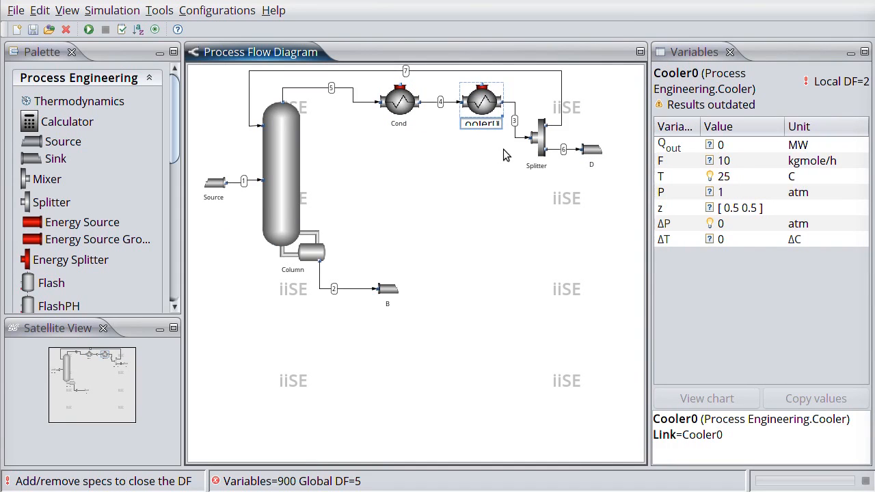
key(Return)
- Specify Cond with a heat output of 0 MW and a pressure drop of 0 atm
click(393, 107)
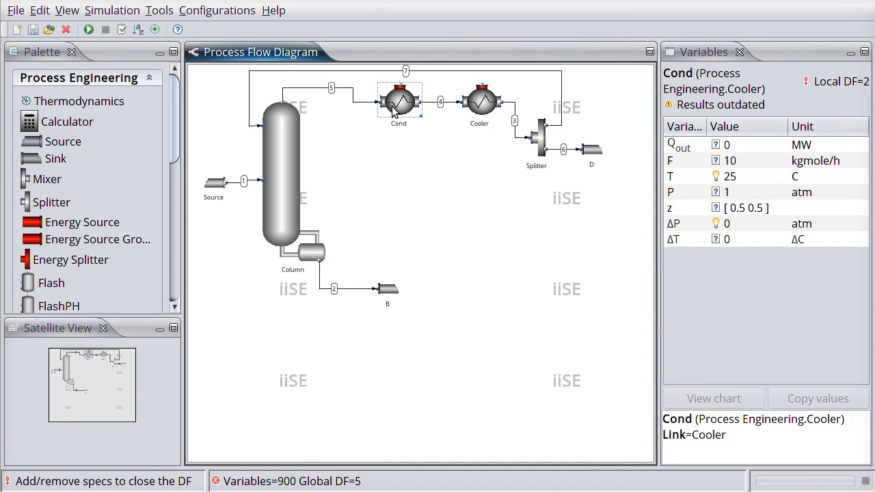
click(746, 146)
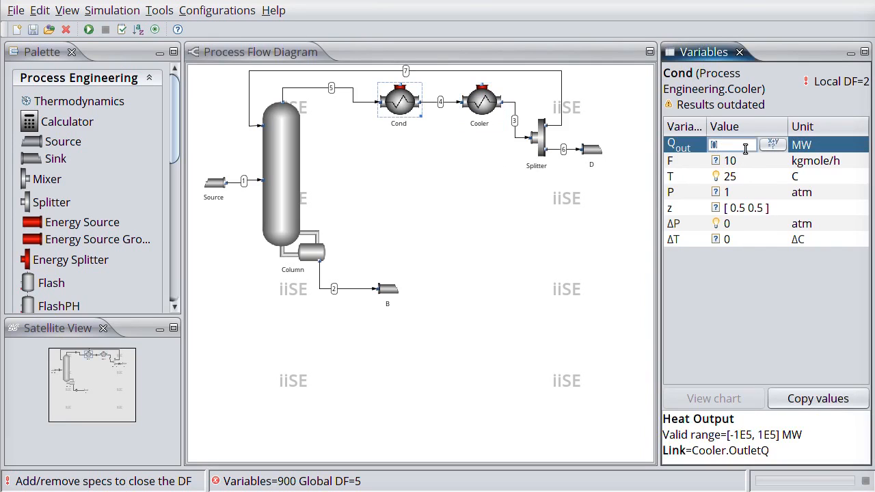
key(Return)
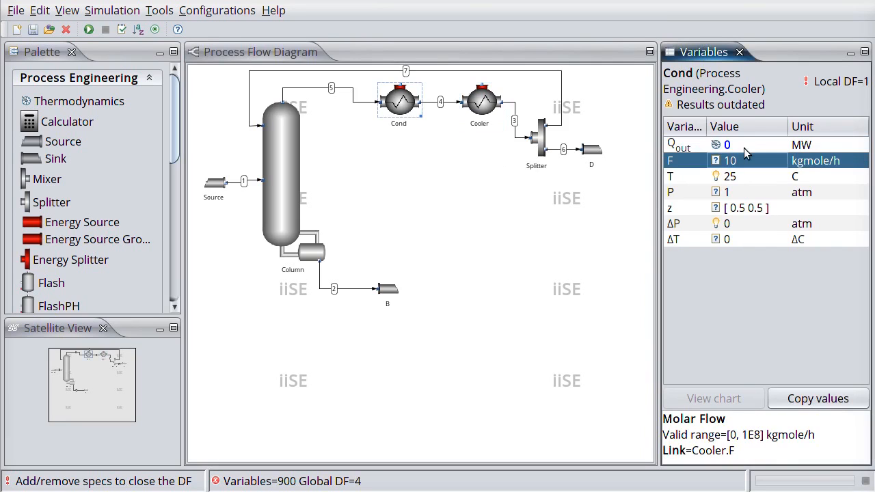
click(743, 224)
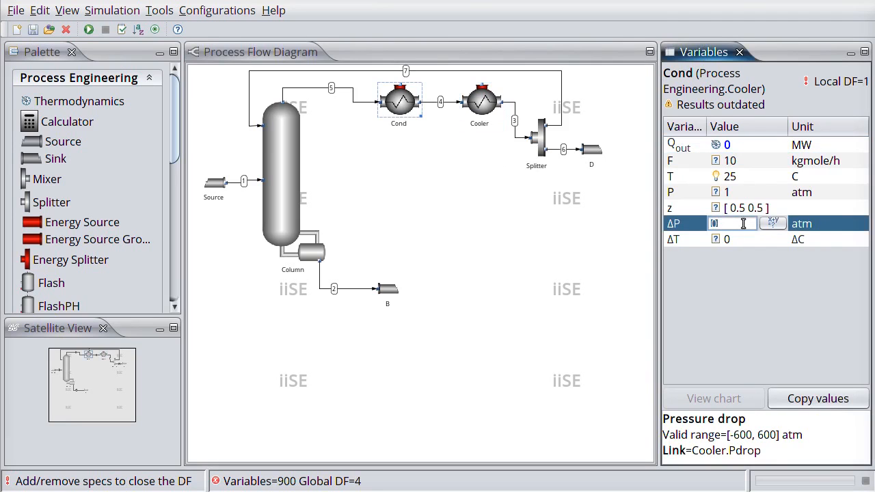
key(Return)
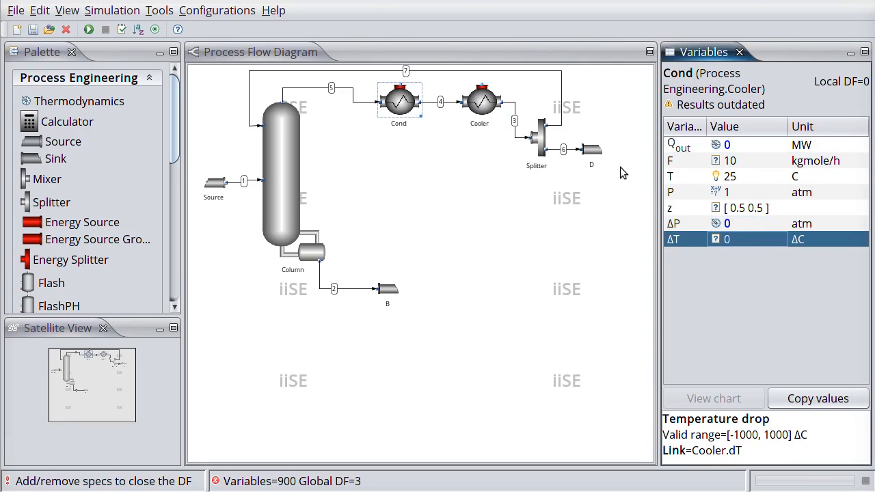
- Specify Cooler with a pressure drop of 0 atm and a temperature of 80 C
click(486, 100)
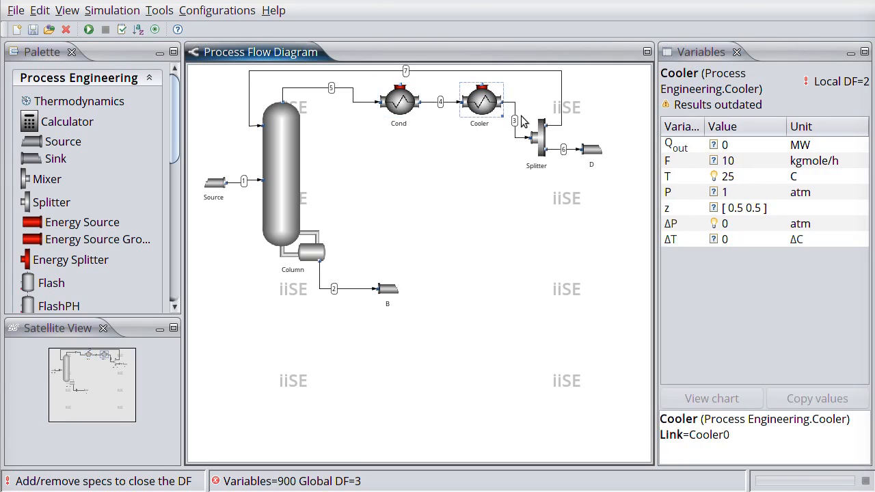
click(751, 223)
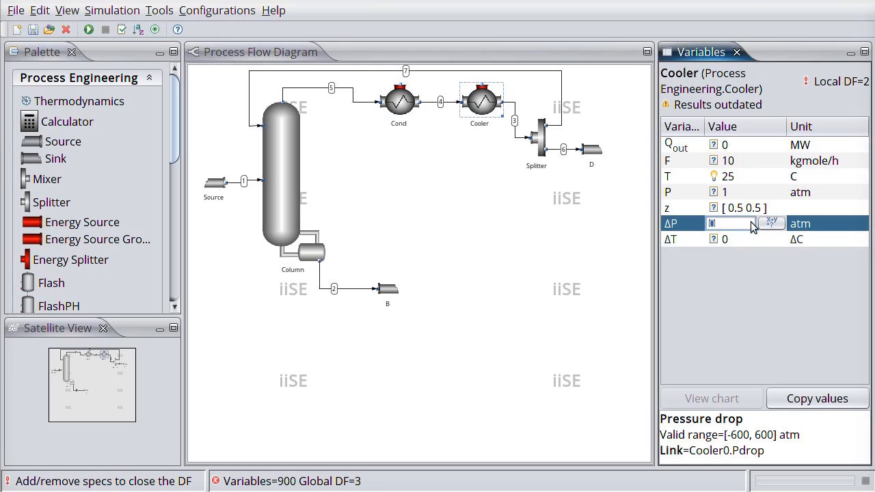
key(Return)
click(720, 176)
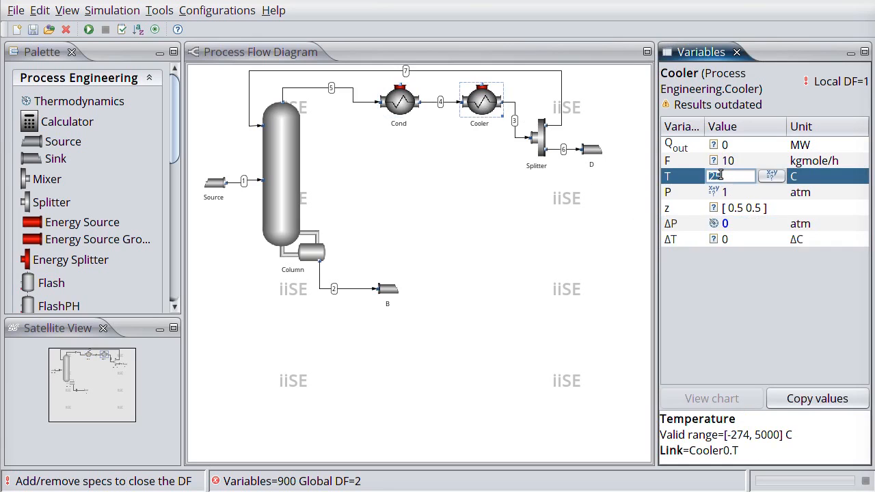
text(80)
key(Return)
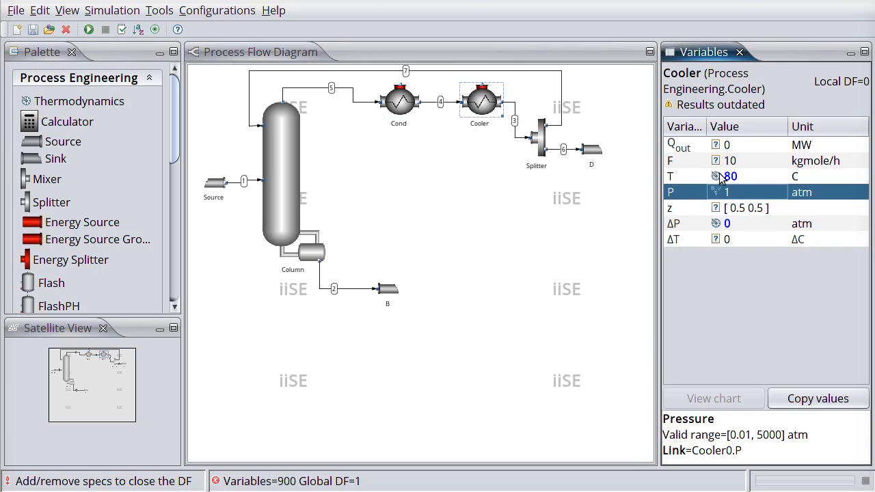
- Set the splitter's outlet 1 fraction to 0.333
click(541, 143)
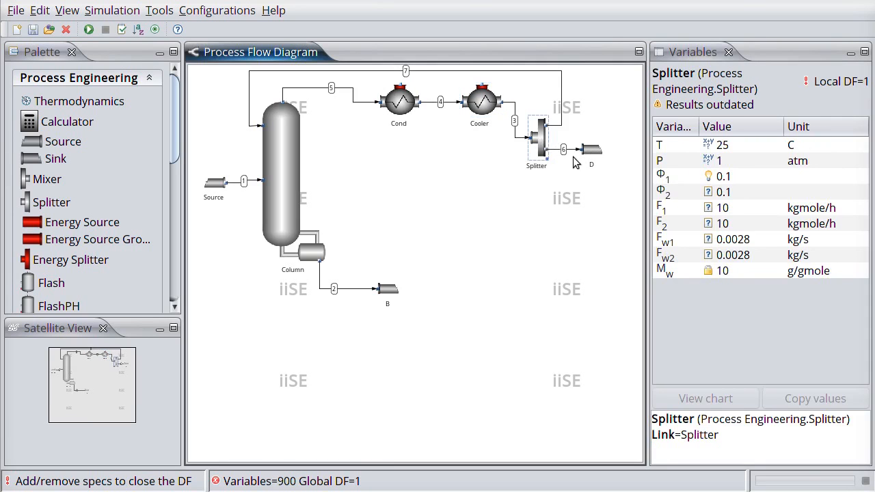
click(734, 176)
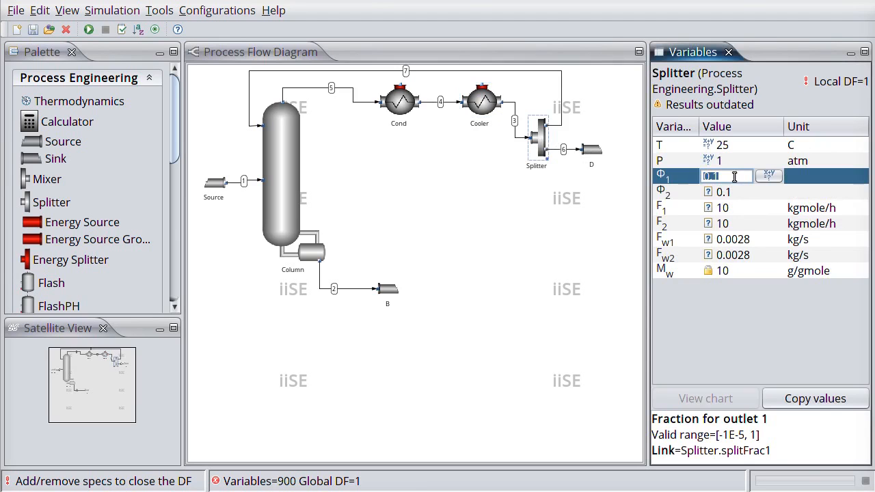
text(0.333)
key(Return)
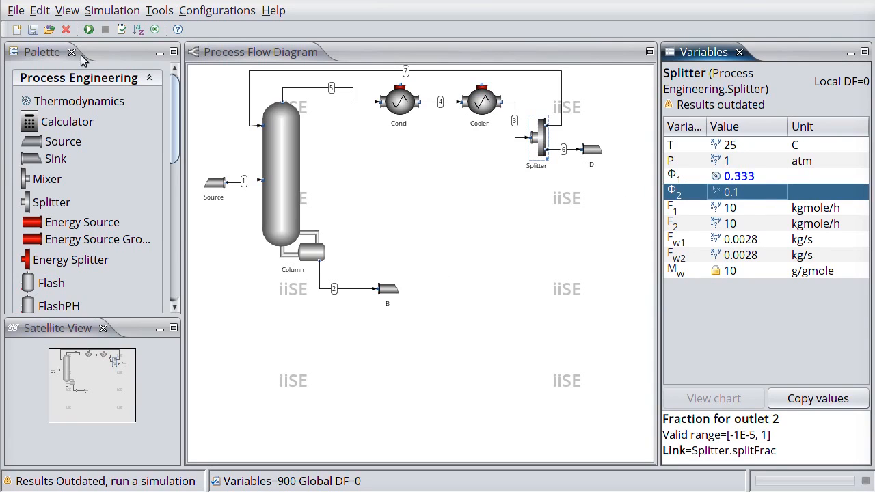
- Run the simulation and inspect the results of the column and its outlet streams
click(88, 29)
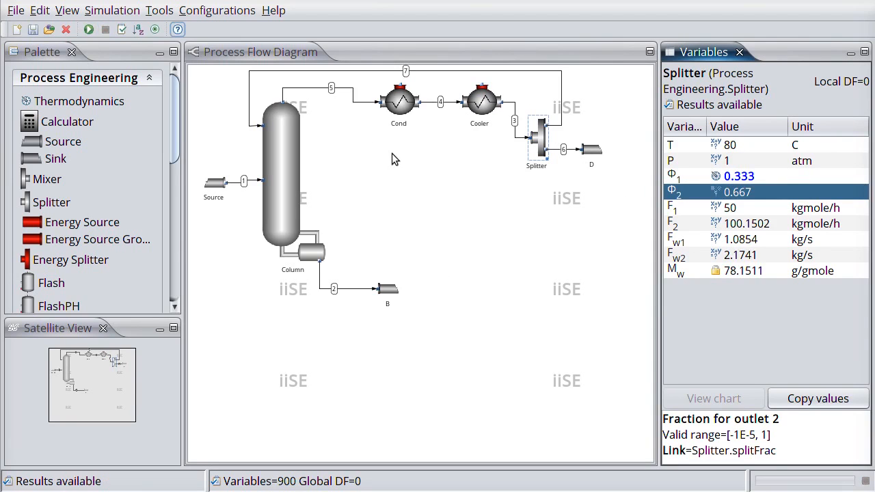
mouse_move(287, 154)
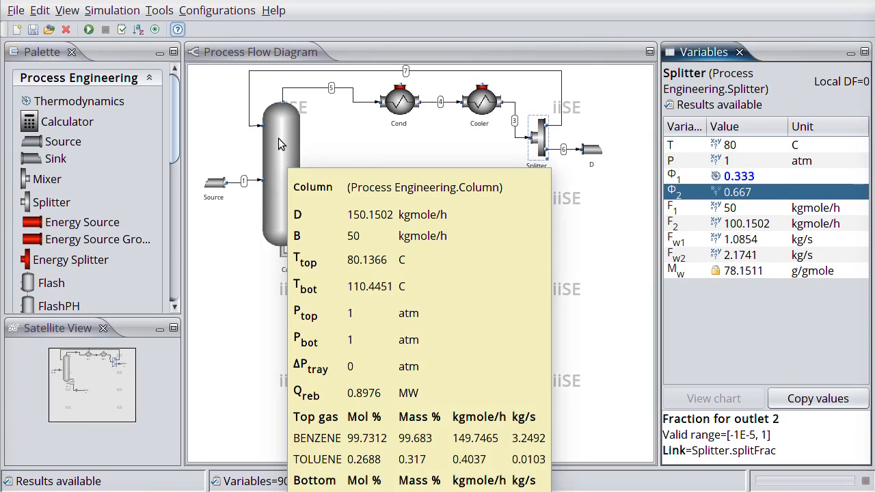
mouse_move(362, 103)
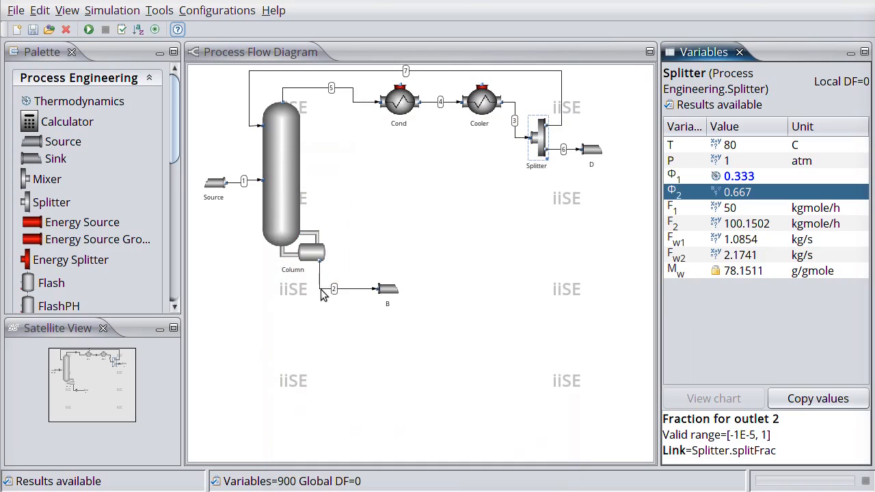
mouse_move(327, 290)
- Shift Cooler and Cond slightly to the right and delete the stream from the column's top outlet to Cond
click(490, 98)
drag(400, 103, 422, 103)
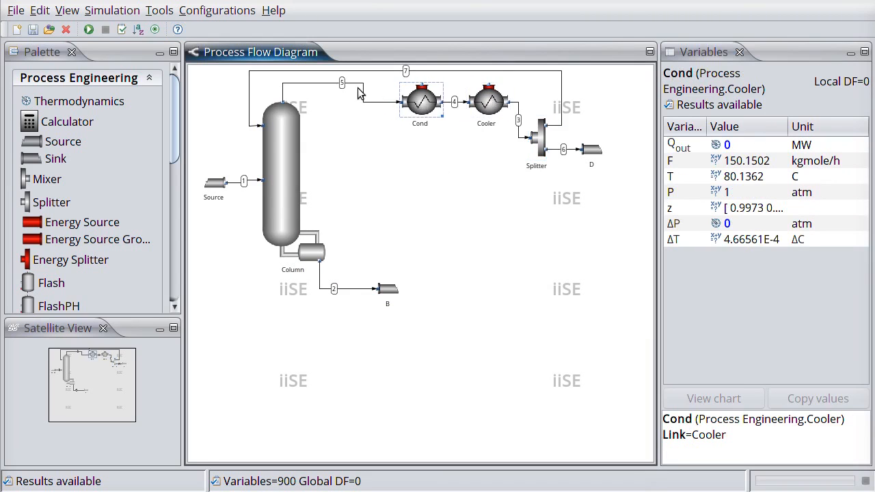
click(358, 85)
key(Delete)
key(Return)
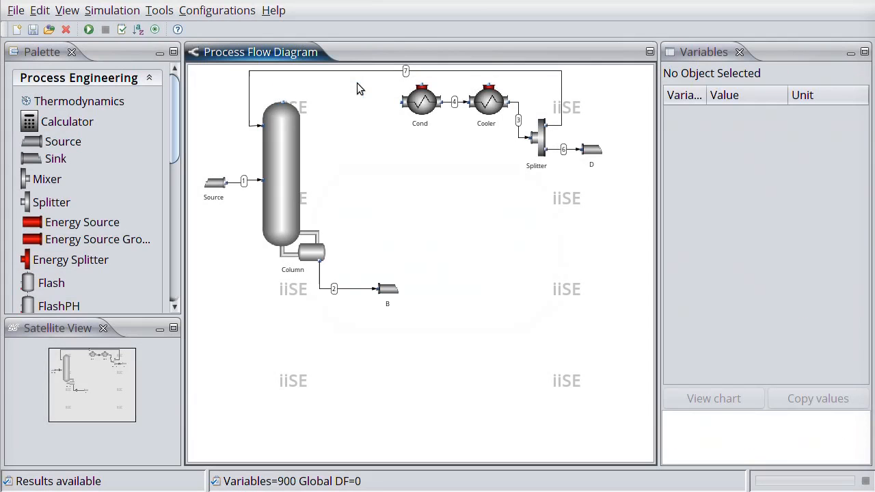
- Add a Compressor, place it between the column and Cond, and move its energy source to its right
drag(174, 133, 171, 207)
double_click(96, 205)
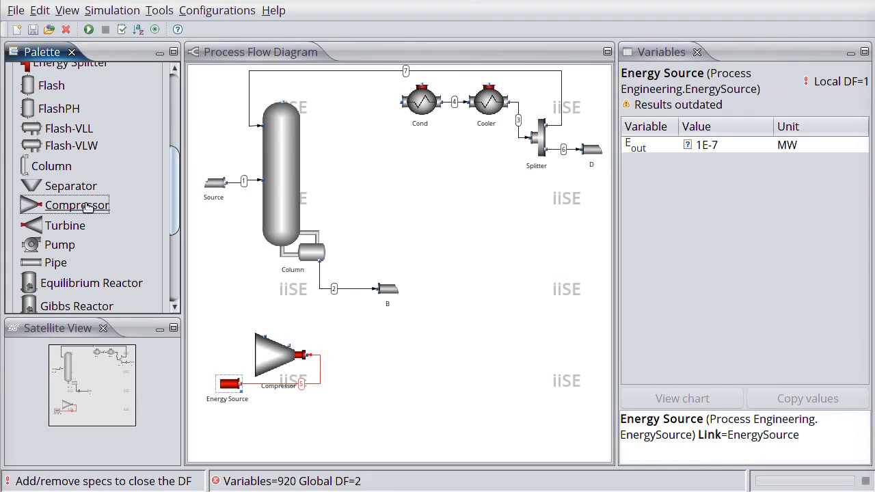
click(272, 363)
drag(271, 363, 346, 175)
drag(225, 385, 454, 171)
- Flip the energy source to face the compressor and connect the column's top outlet through the compressor to Cond
right_click(464, 207)
click(492, 230)
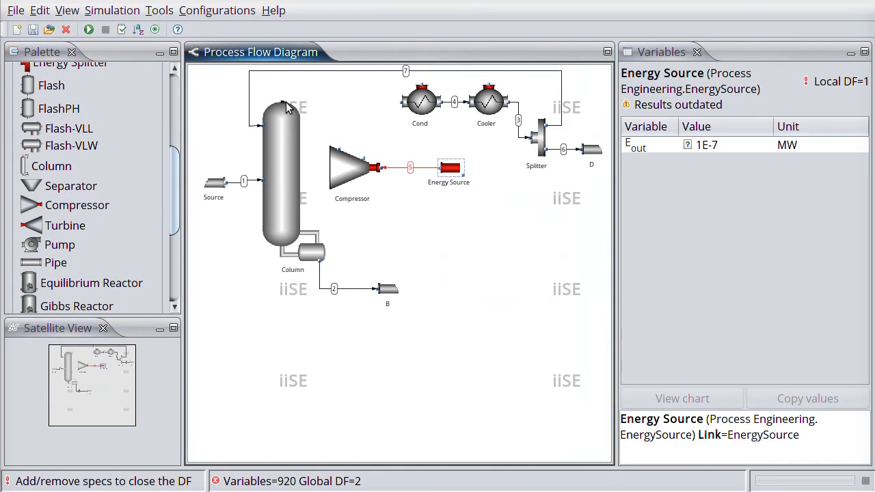
drag(283, 102, 403, 103)
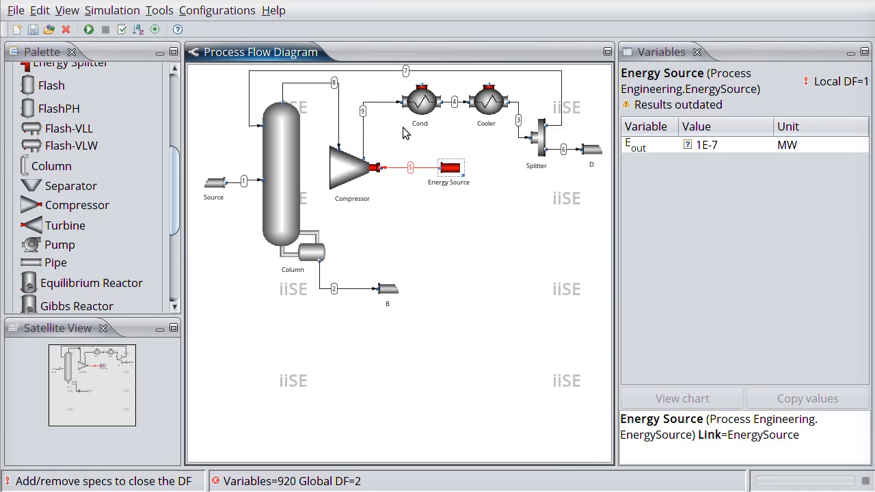
- Set the compressor's pressure ratio to 3 and its isentropic efficiency to 0.9
click(344, 175)
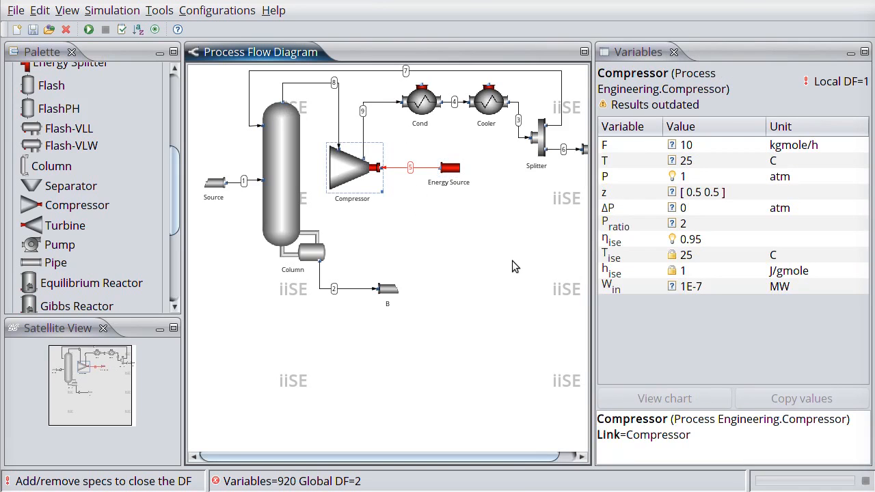
click(710, 223)
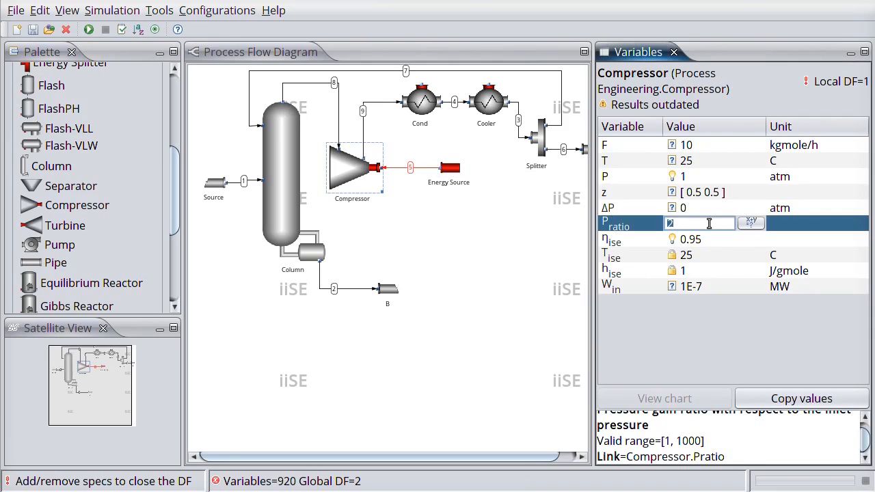
text(3)
click(709, 237)
click(708, 238)
click(709, 239)
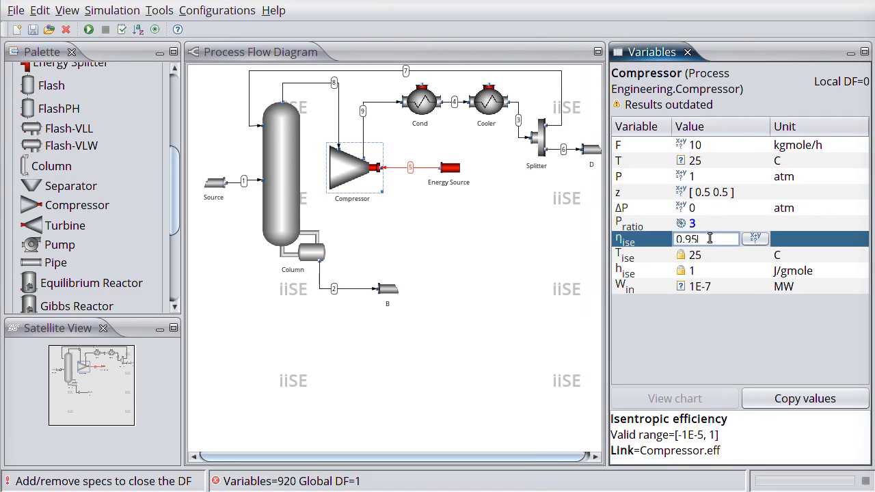
key(BackSpace)
key(Return)
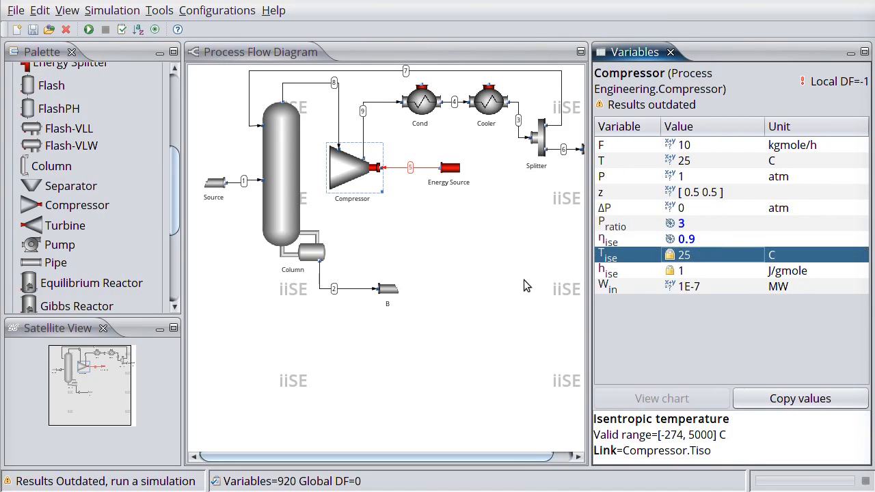
- Run the simulation and inspect the results of the compressor, its outlet stream and Cond
click(89, 29)
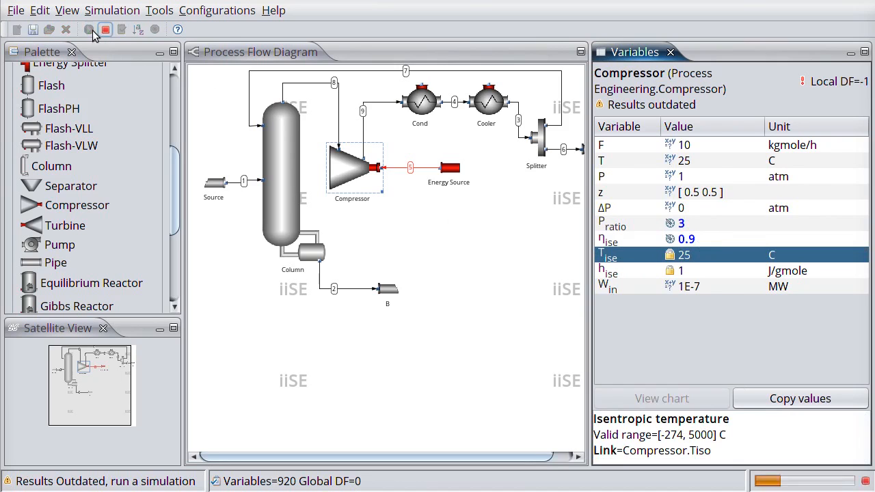
mouse_move(356, 168)
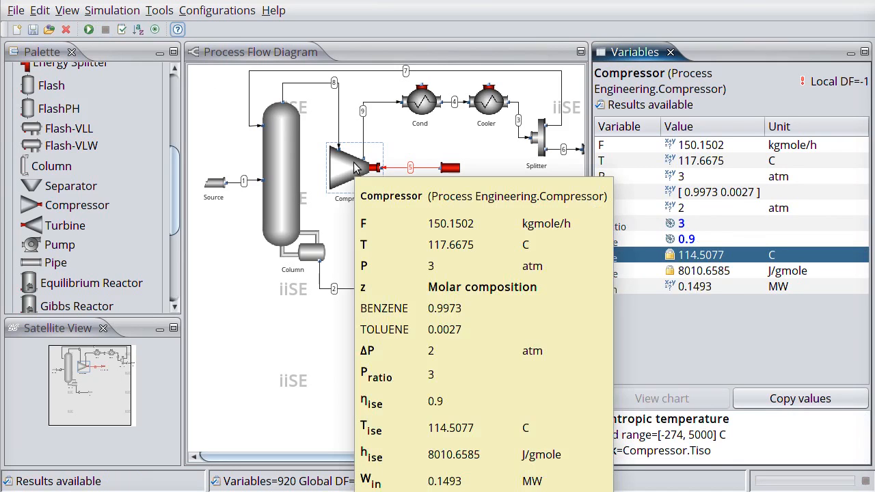
mouse_move(363, 129)
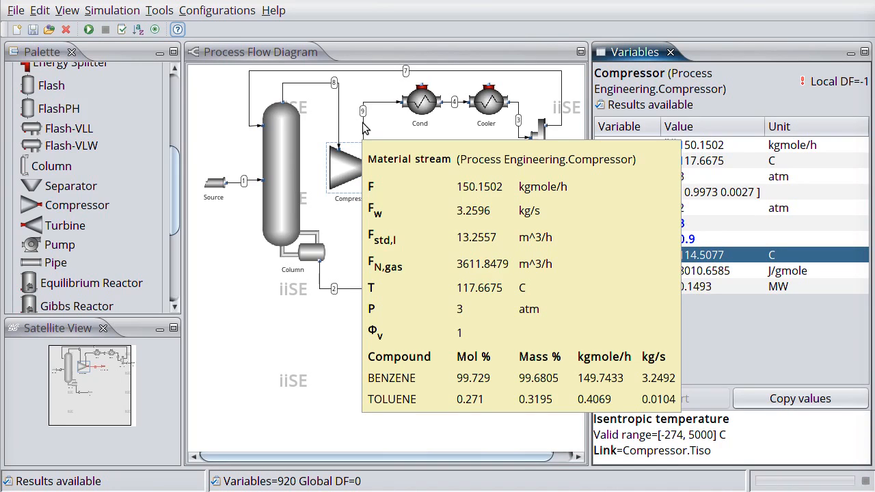
mouse_move(434, 122)
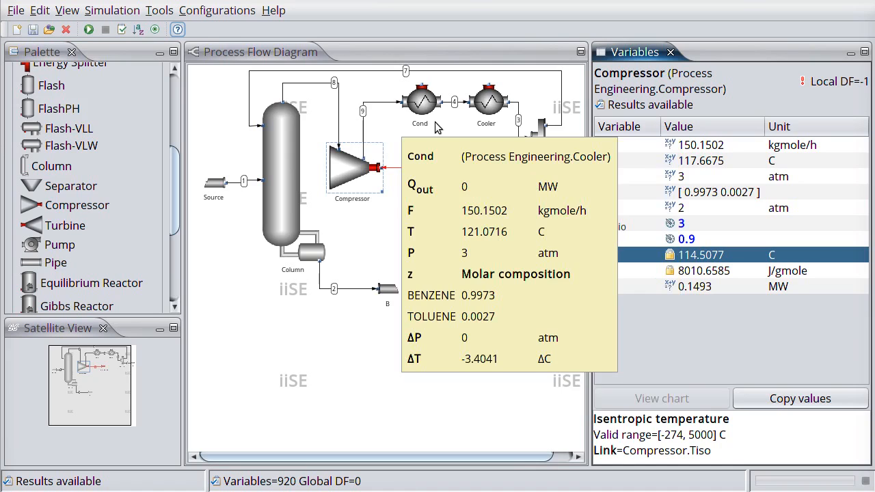
- Nudge Cond left, define its heat output with the formula Column.Qreb from the column's reboiler duty, and reopen the formula
click(420, 104)
drag(422, 108, 416, 109)
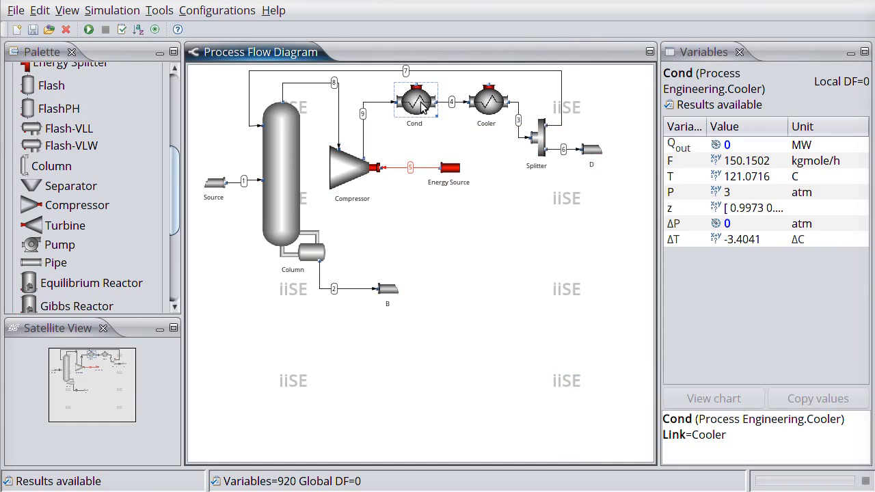
click(755, 145)
key(BackSpace)
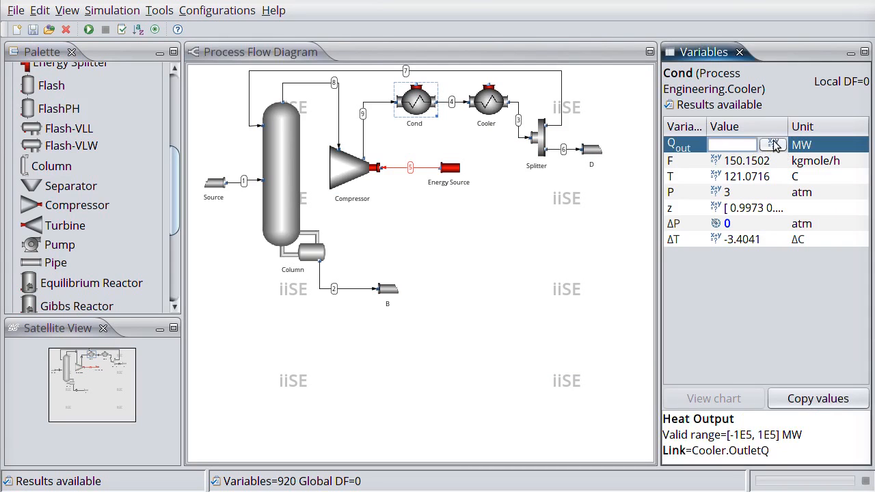
click(784, 149)
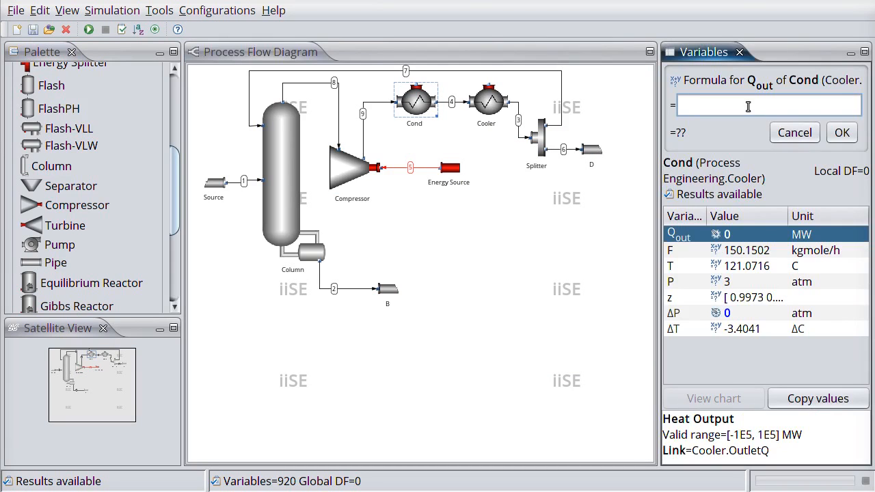
click(284, 174)
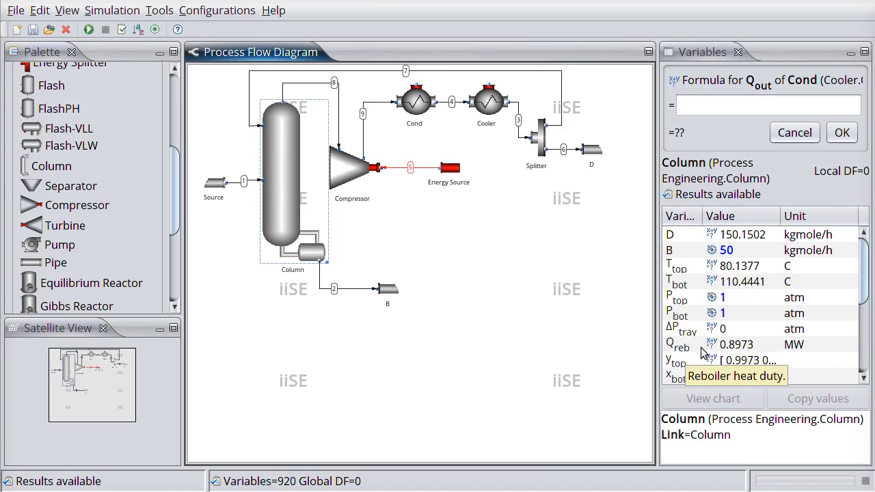
double_click(742, 345)
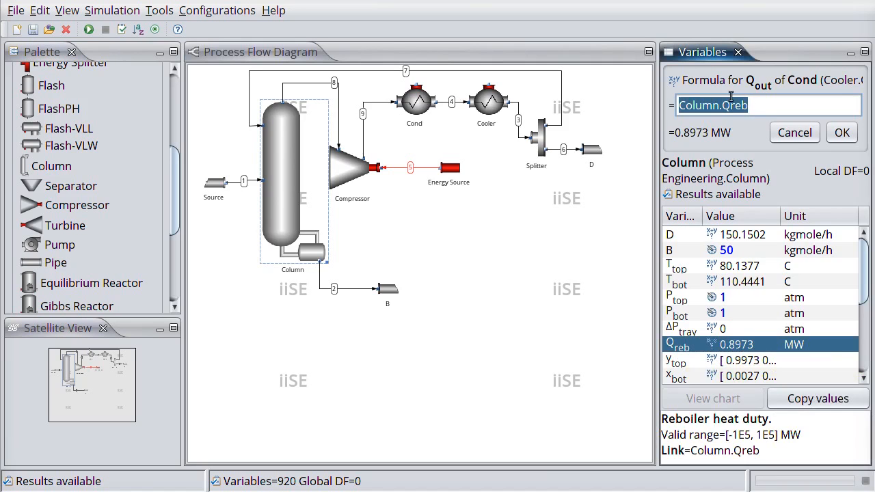
click(841, 133)
click(416, 103)
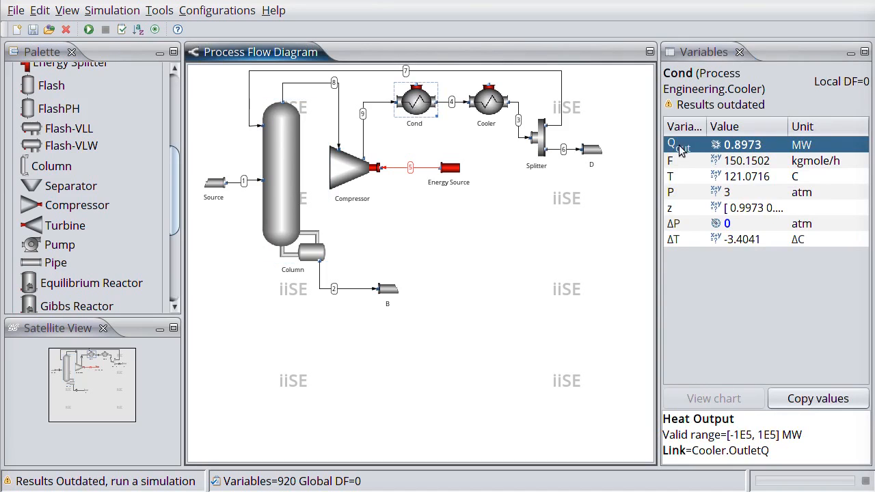
double_click(741, 146)
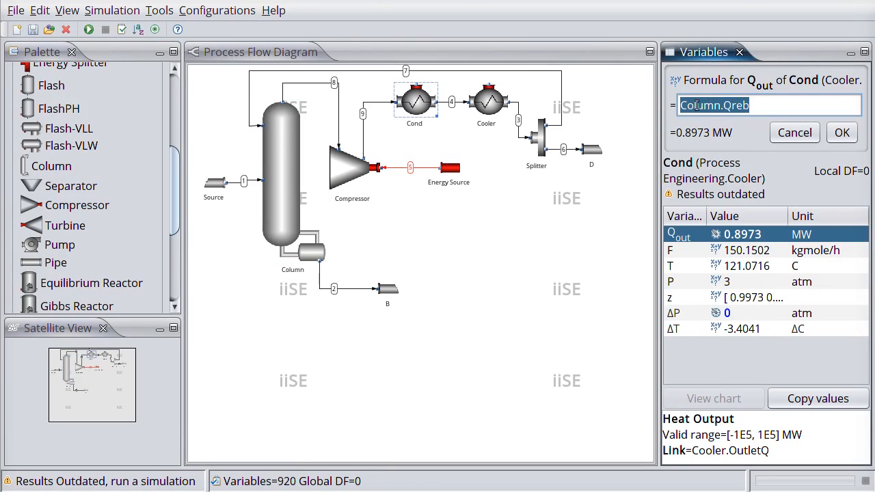
- Accept the Column.Qreb formula for Cond's heat output, run the simulation and inspect Cond's results
click(842, 134)
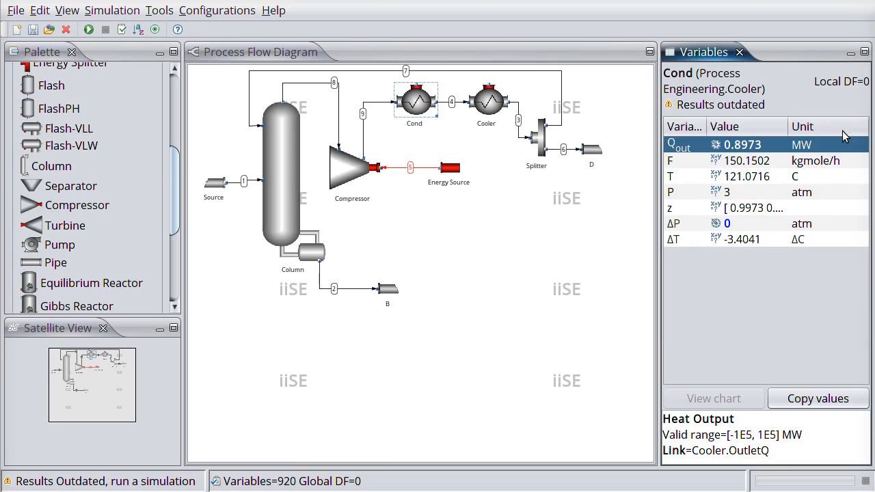
click(88, 30)
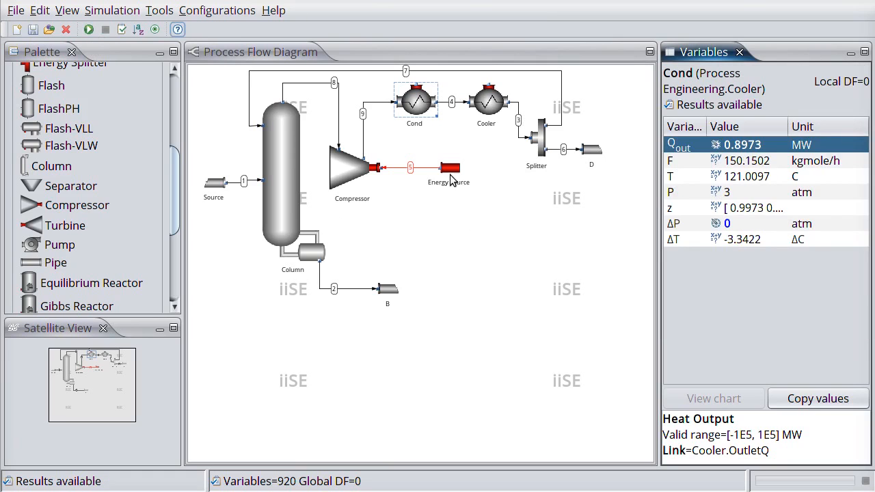
mouse_move(413, 102)
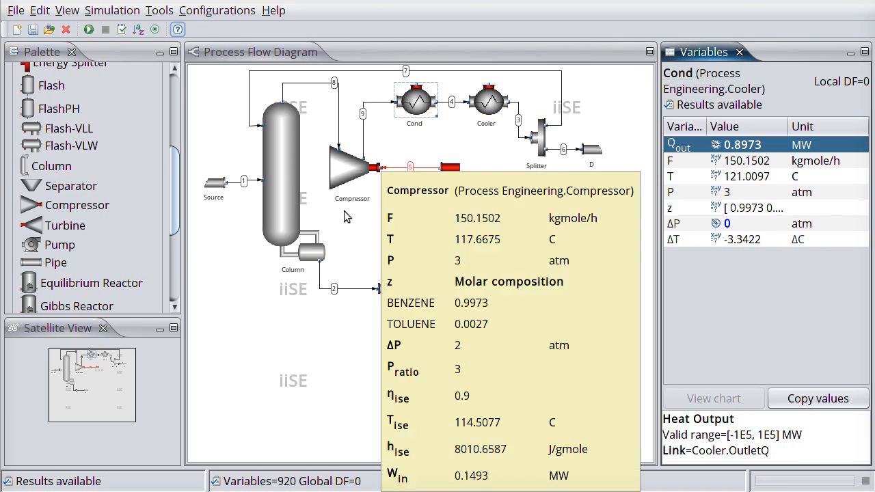
- Rename Cond as Cond-Reb and inspect the results of product sinks B and D
click(414, 117)
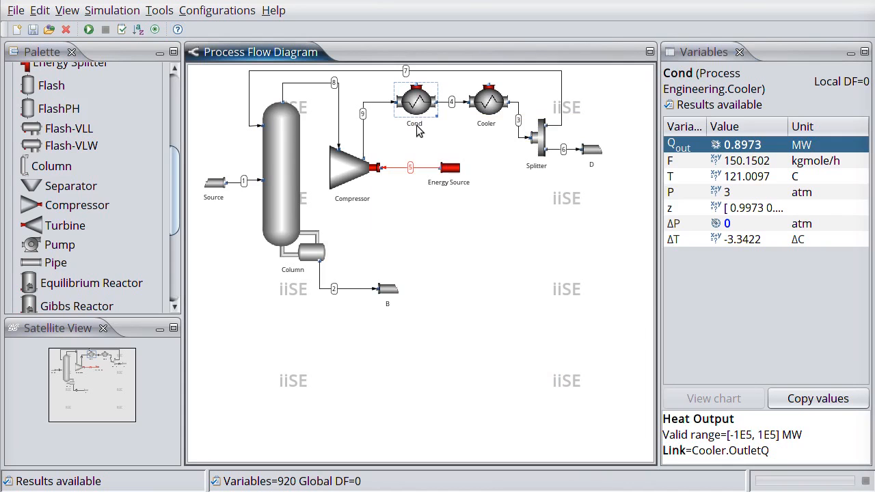
click(417, 126)
text(-H)
key(Return)
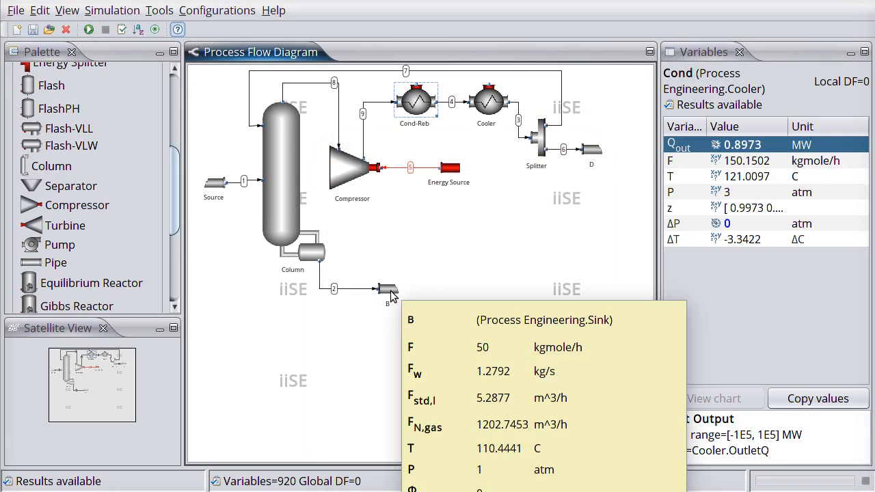
click(391, 291)
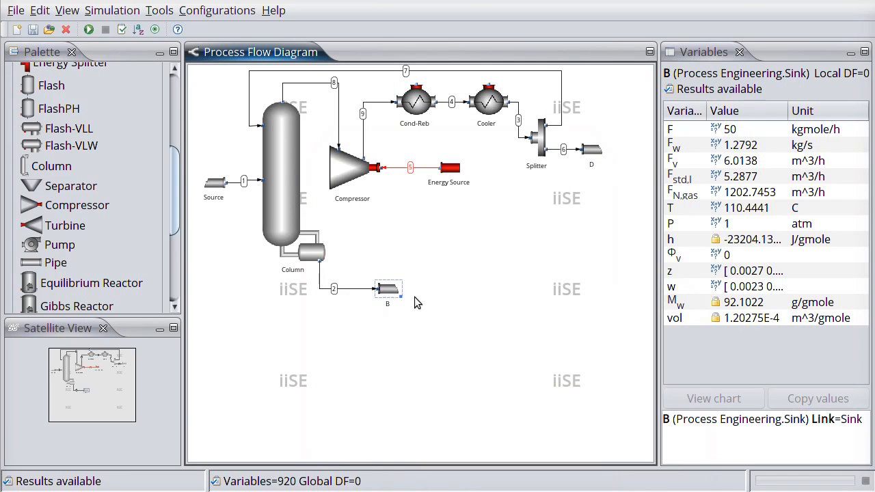
mouse_move(586, 148)
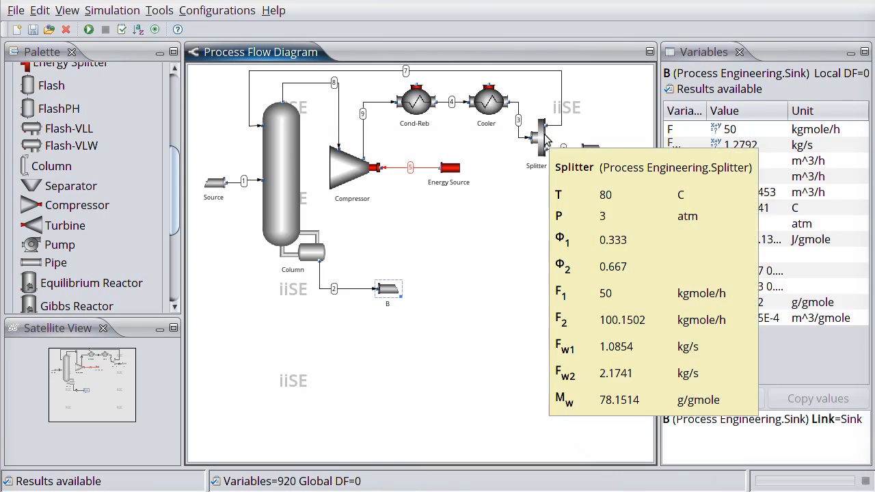
- Set the splitter's outlet 1 fraction to 0.2 as a fixed value
click(543, 134)
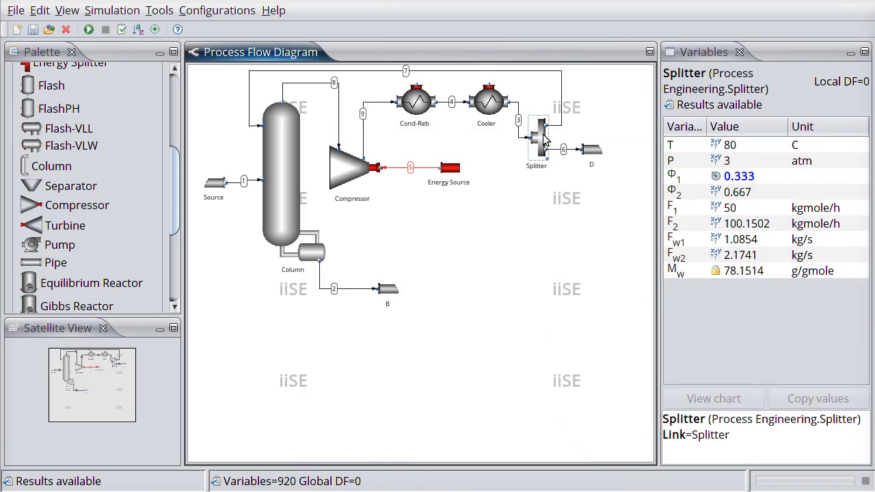
click(746, 177)
click(771, 175)
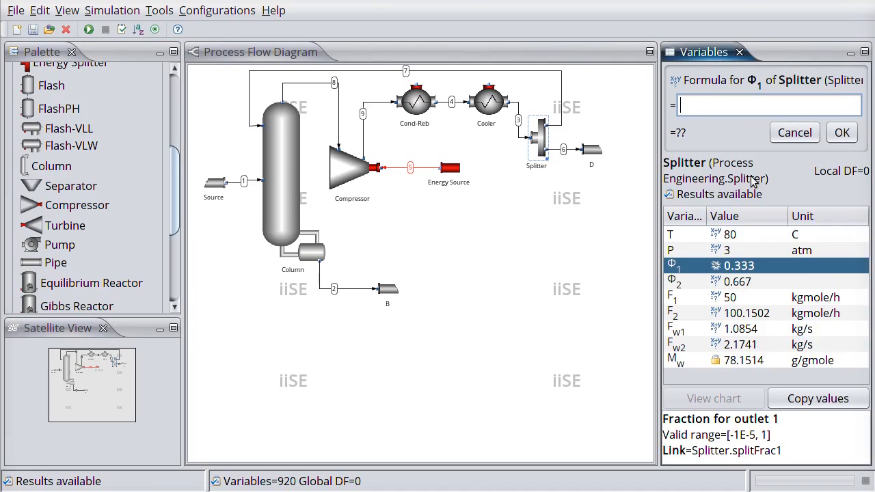
click(795, 132)
click(742, 176)
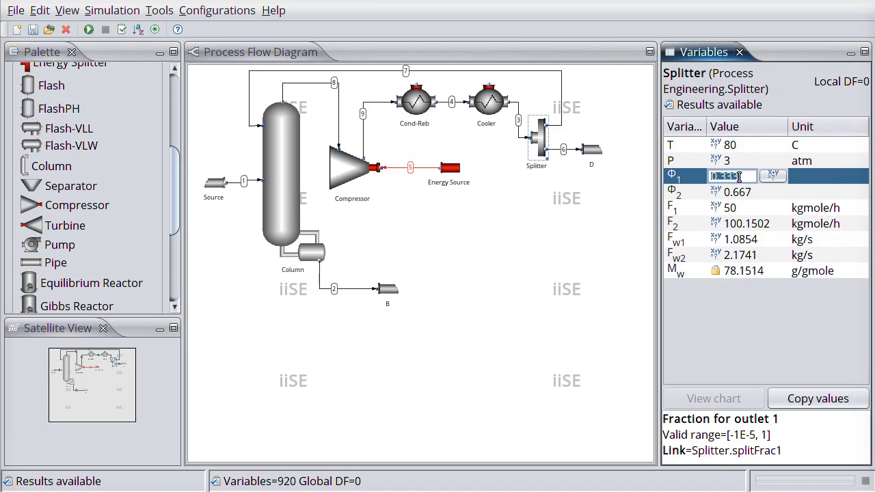
click(723, 177)
drag(722, 177, 744, 176)
text(2)
key(Return)
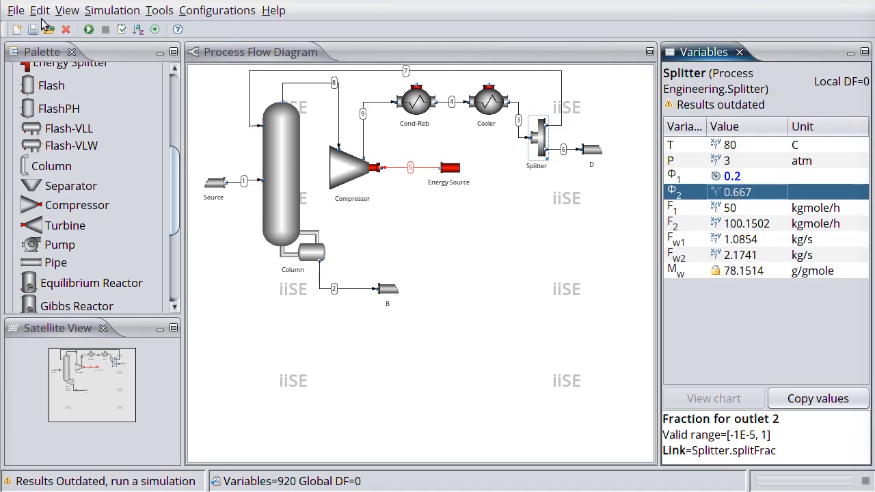
- Run the simulation and inspect the results of Cond-Reb, its outlet stream and Cooler
click(88, 31)
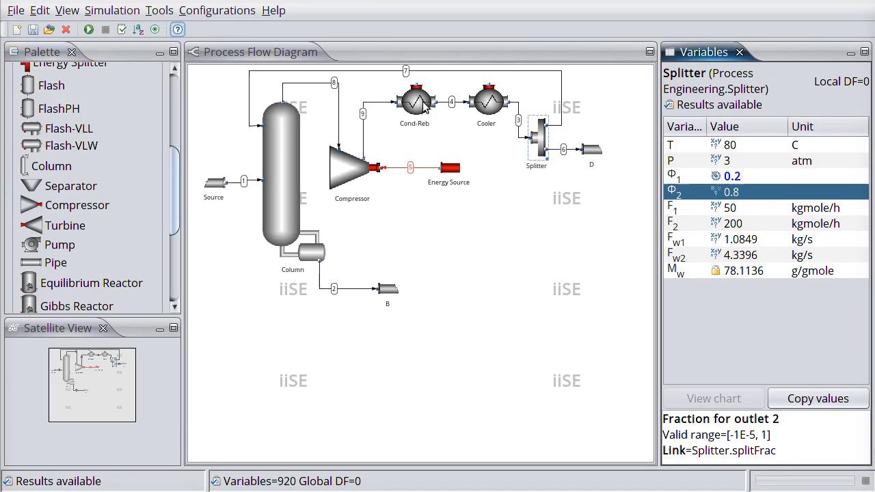
mouse_move(423, 100)
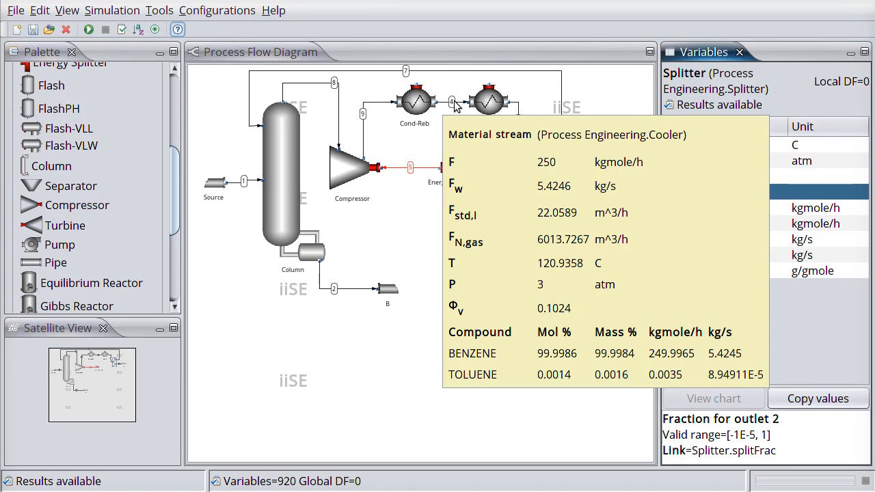
mouse_move(494, 103)
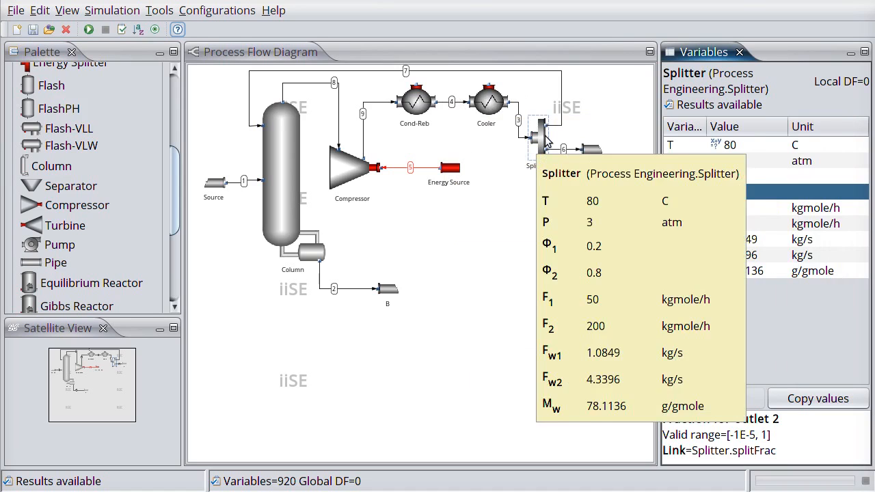
- Set the splitter's outlet 1 fraction back to 0.333
click(545, 136)
click(751, 177)
text(0.1)
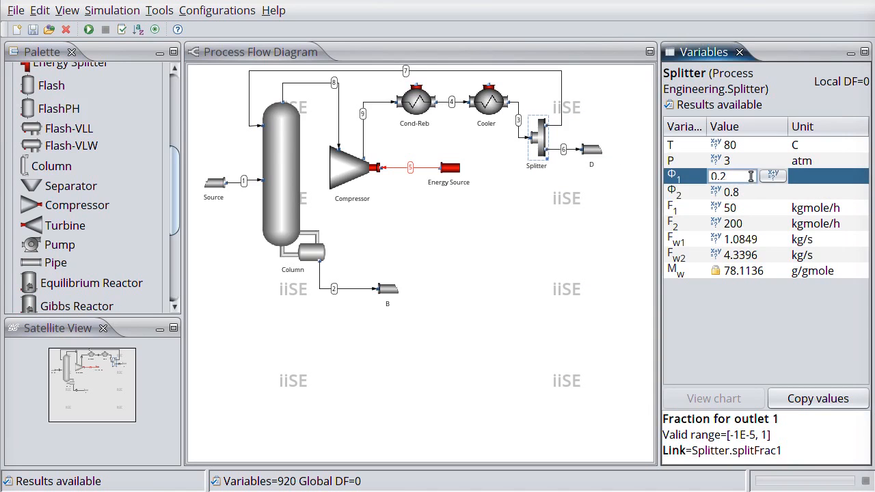
text(333)
key(Return)
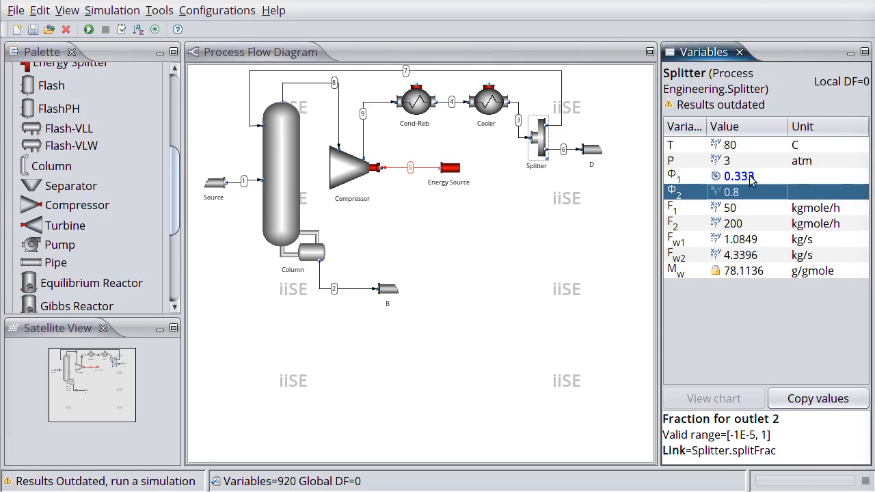
- Rerun the simulation and inspect the results of Cond-Reb, the compressor and the energy source
click(88, 30)
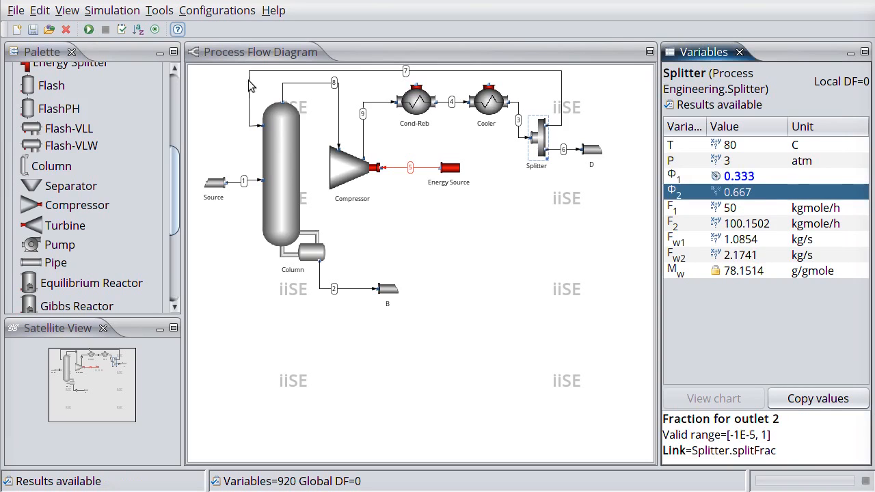
mouse_move(426, 103)
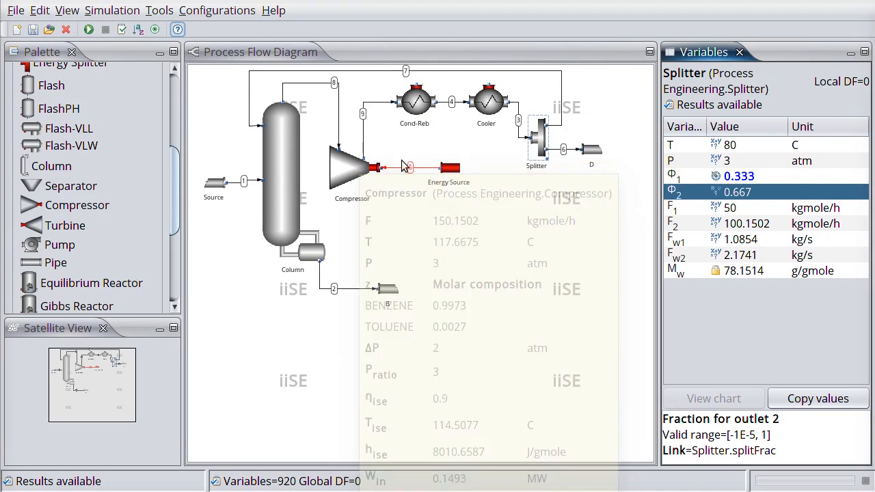
mouse_move(461, 173)
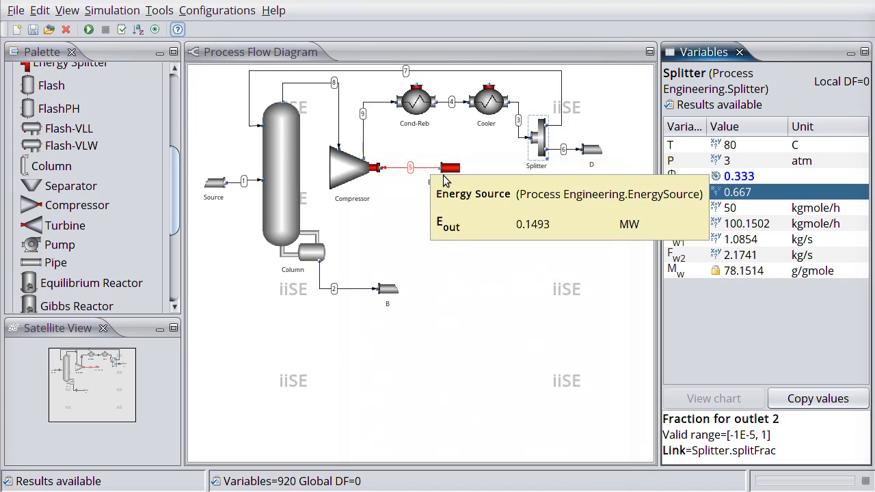